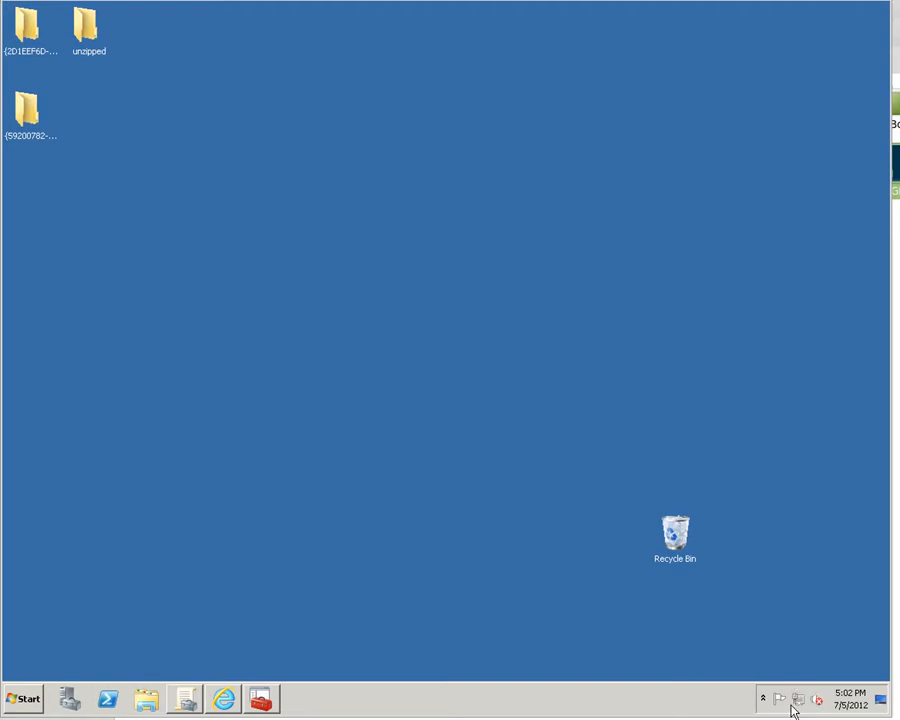
- Launch Group Policy Management from the Start menu to show the itasupport.lan domain
right_click(816, 700)
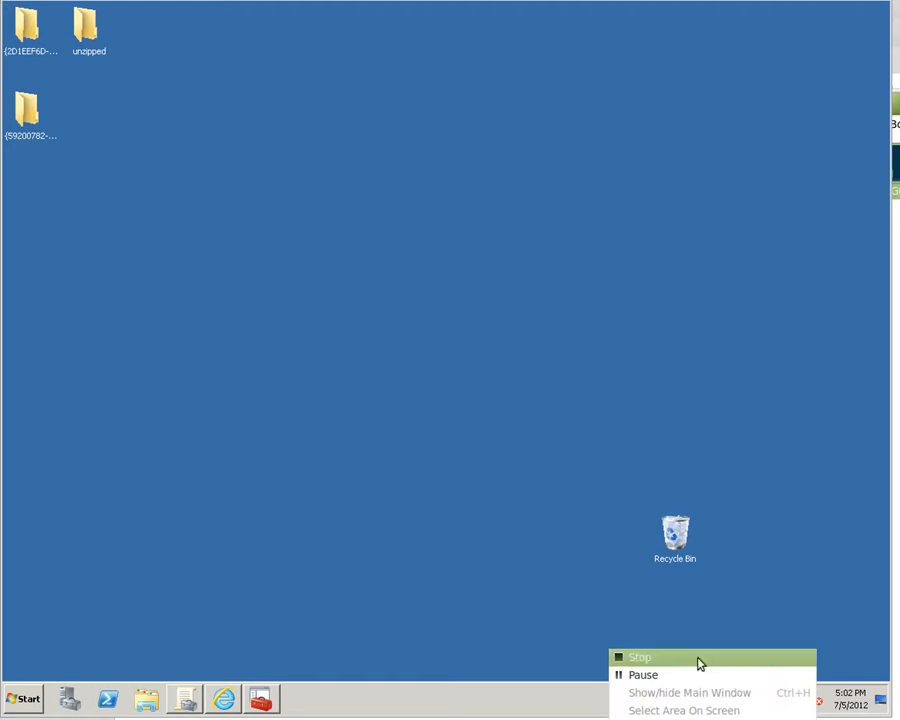
click(665, 677)
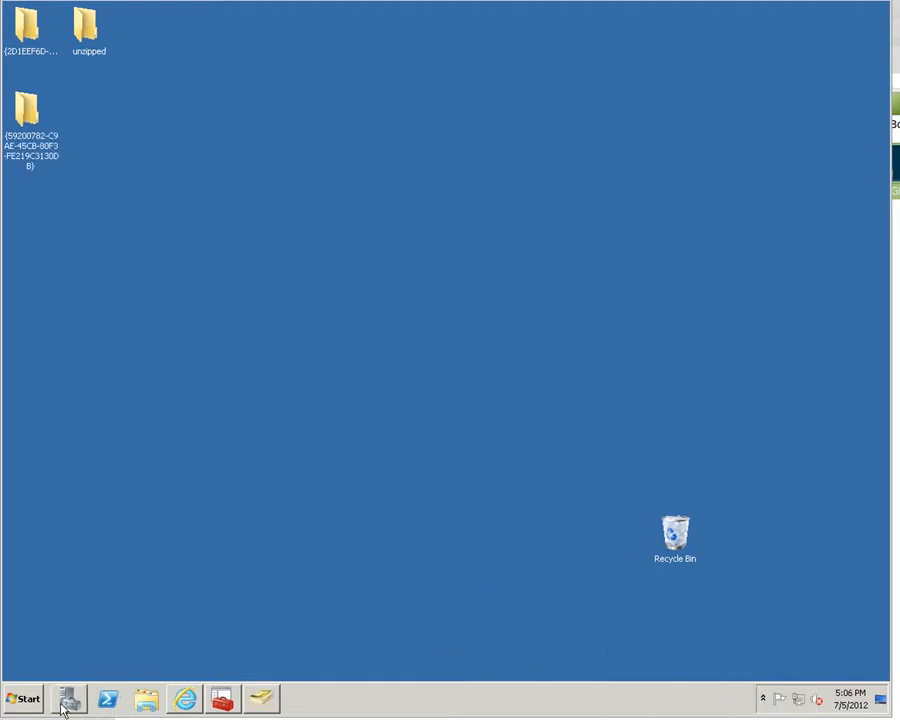
click(22, 698)
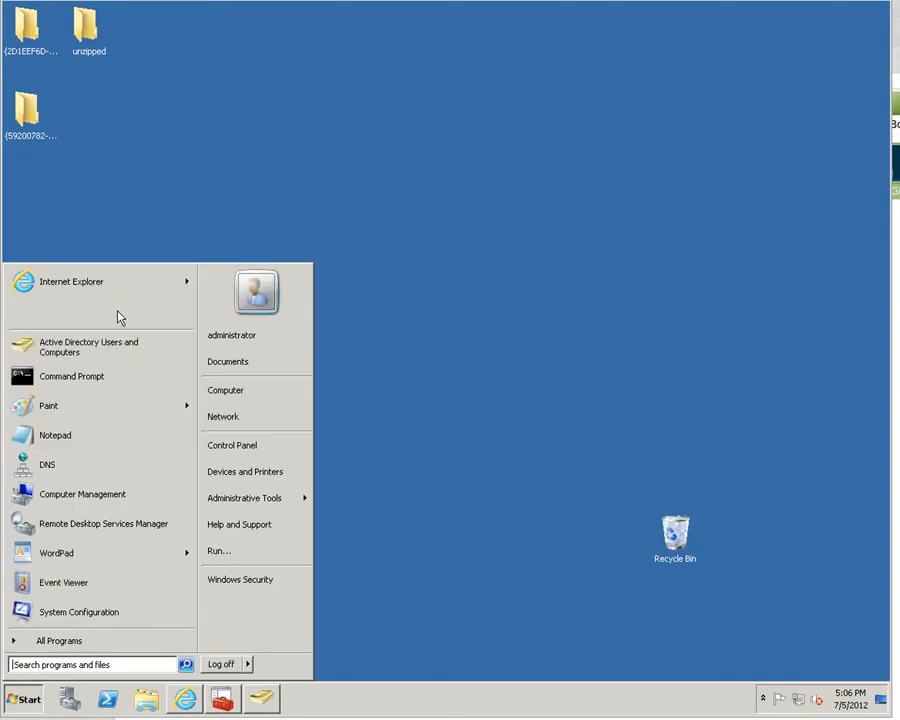
click(118, 316)
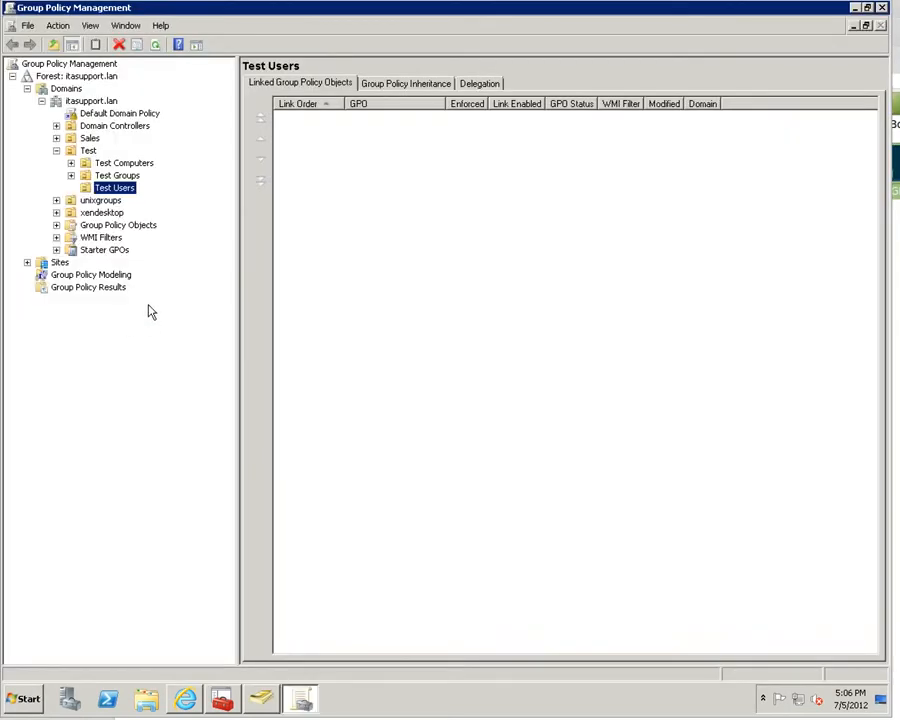
- Create a new GPO named 'Removing Start Menu Items' under Group Policy Objects
click(56, 226)
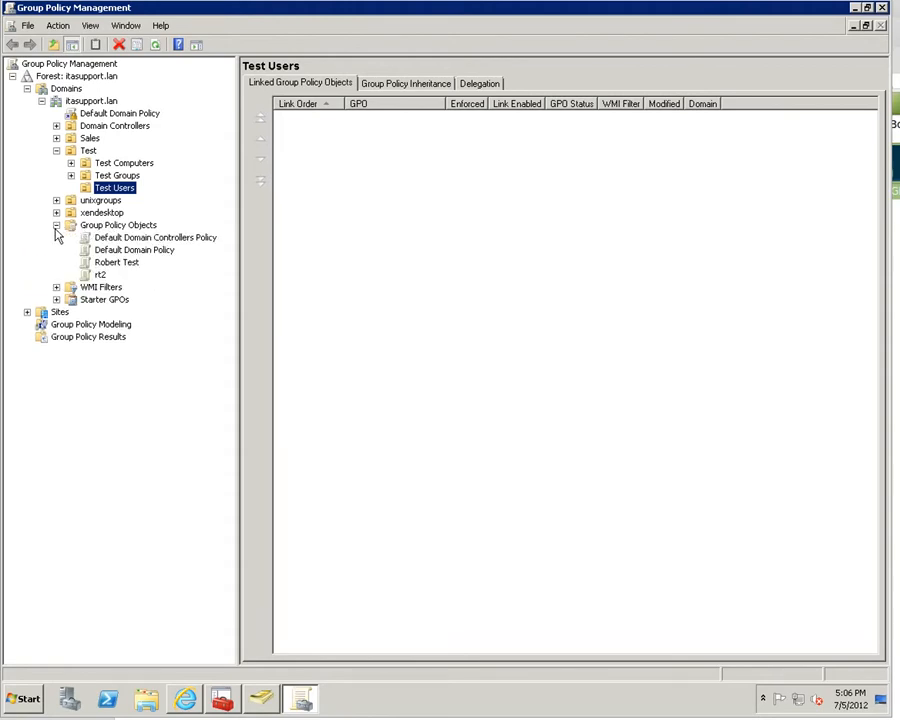
right_click(113, 233)
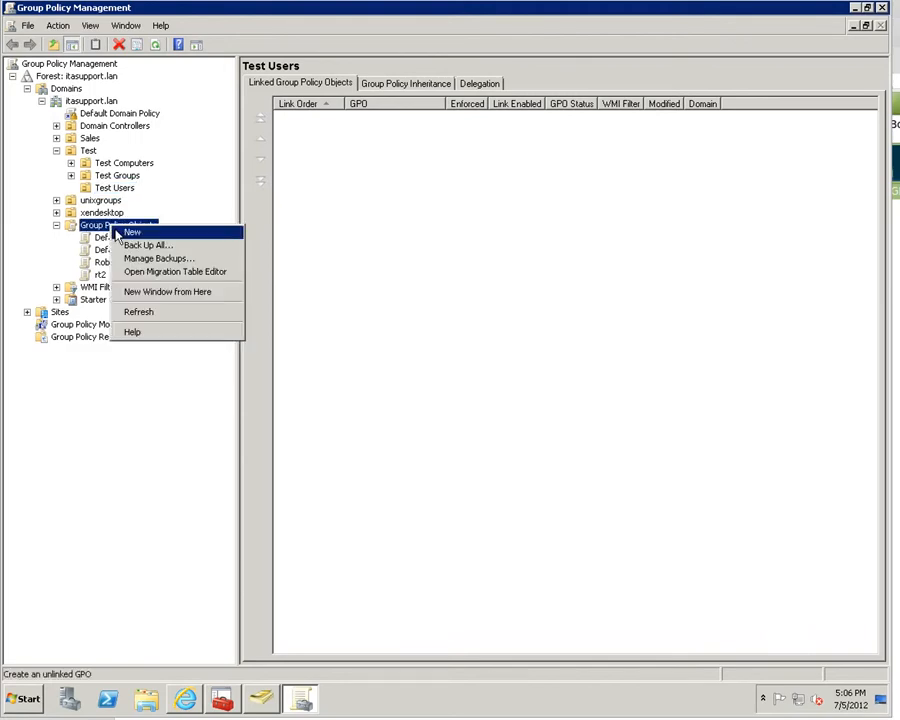
click(127, 235)
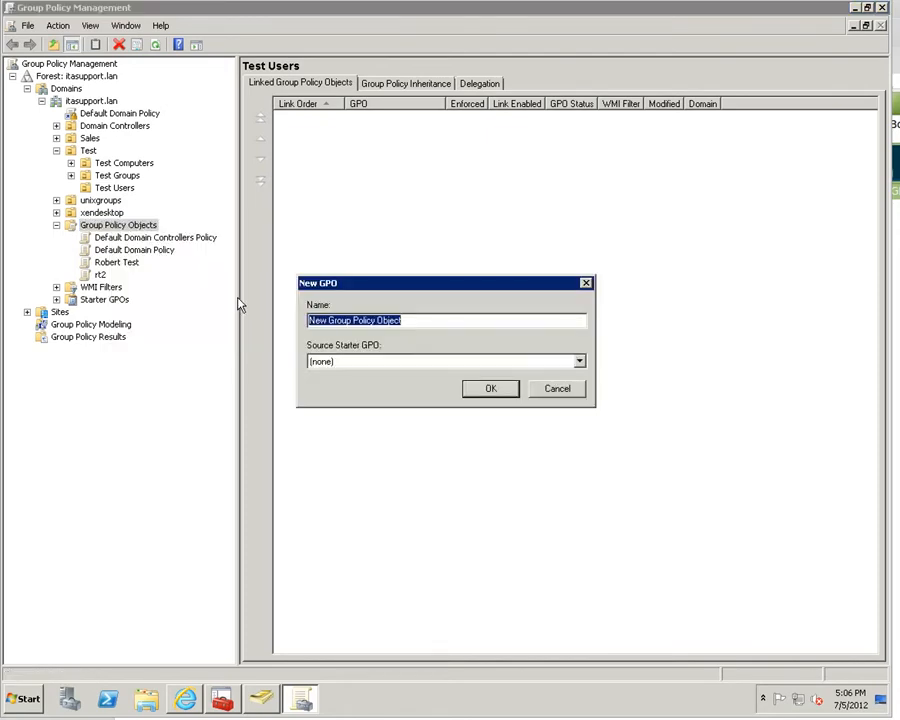
text(Removing Start Menu Items)
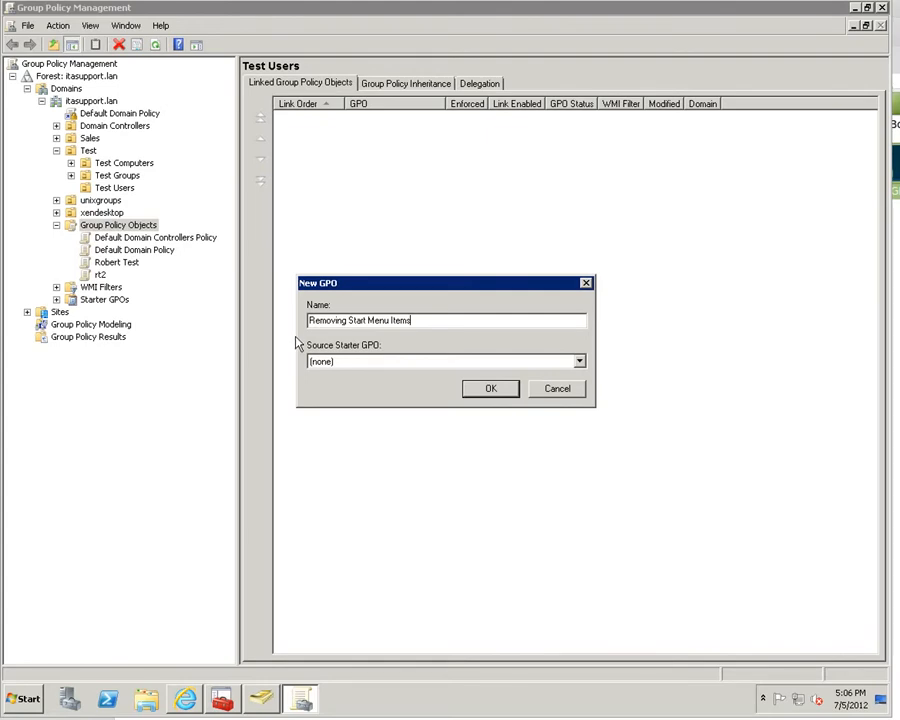
click(491, 392)
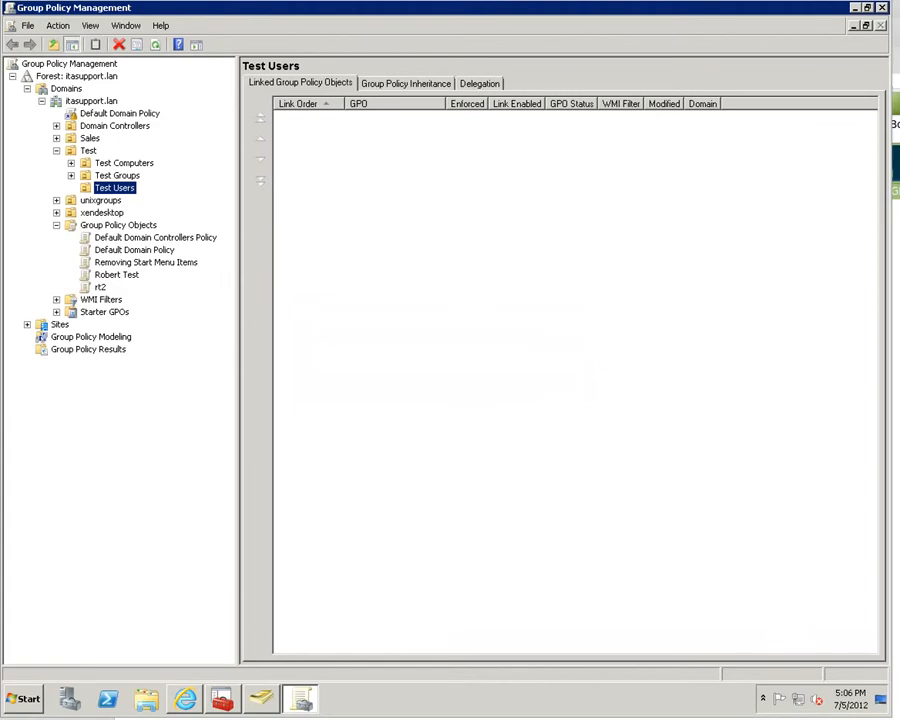
right_click(614, 719)
- Open the Removing Start Menu Items GPO in the Group Policy Management Editor
click(716, 679)
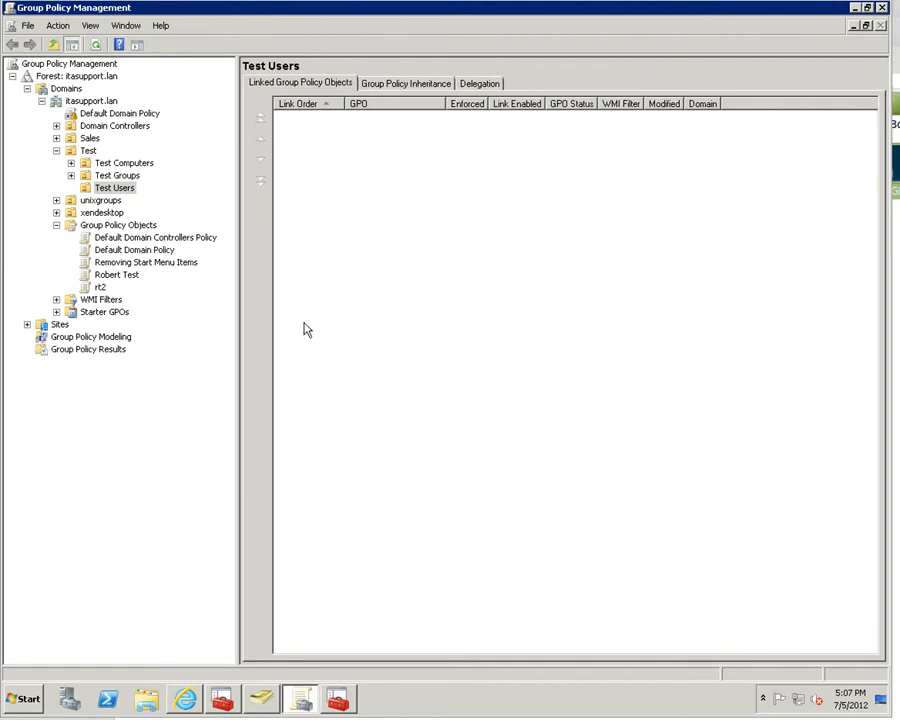
right_click(155, 266)
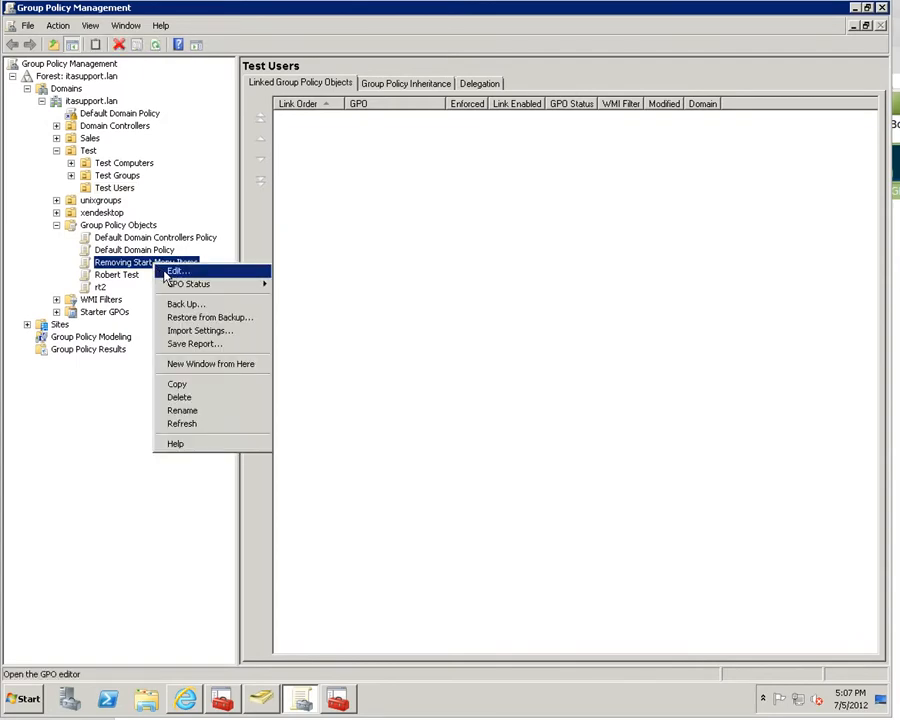
click(176, 273)
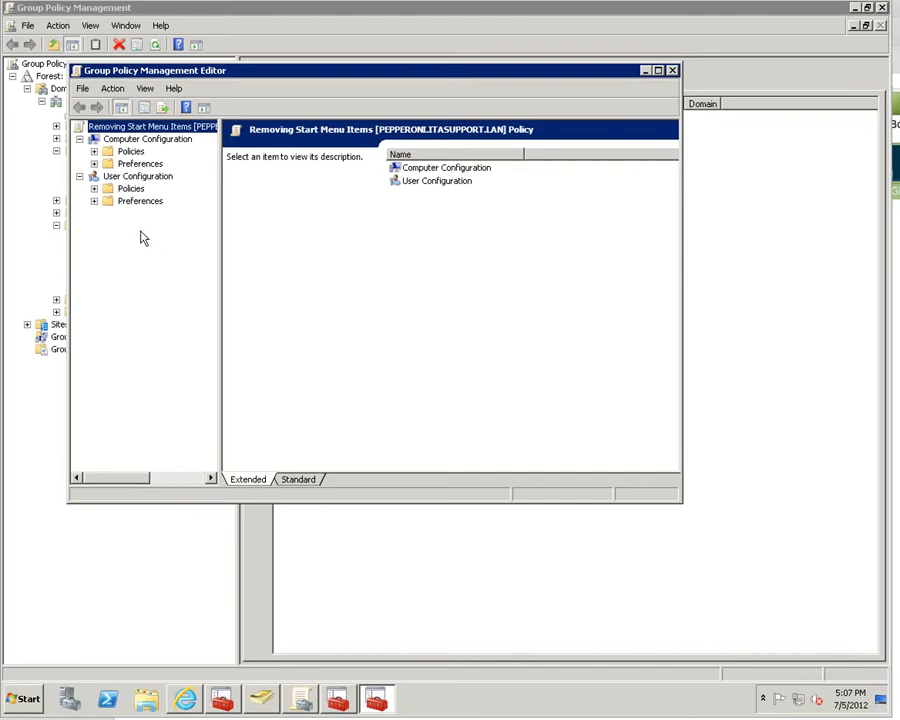
- Browse to User Configuration > Policies > Administrative Templates > Control Panel in a maximized editor
click(95, 189)
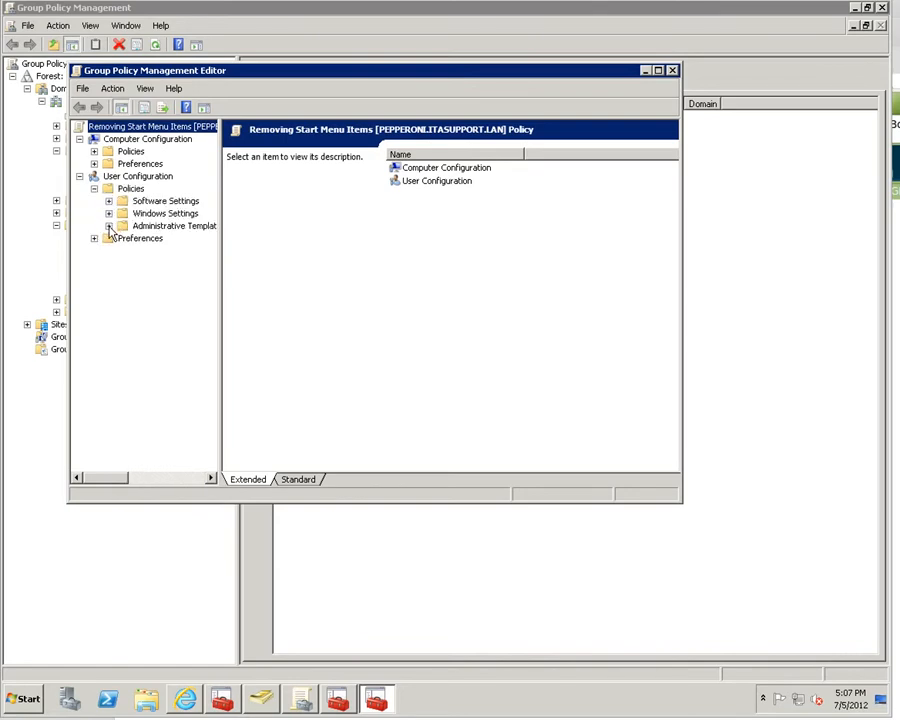
drag(221, 213, 266, 213)
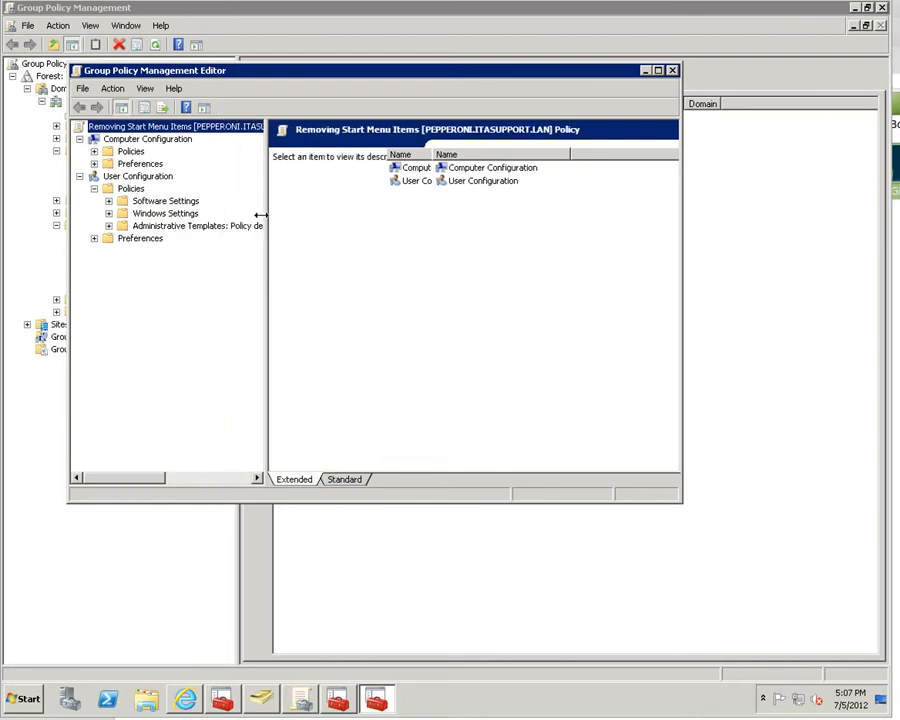
click(108, 225)
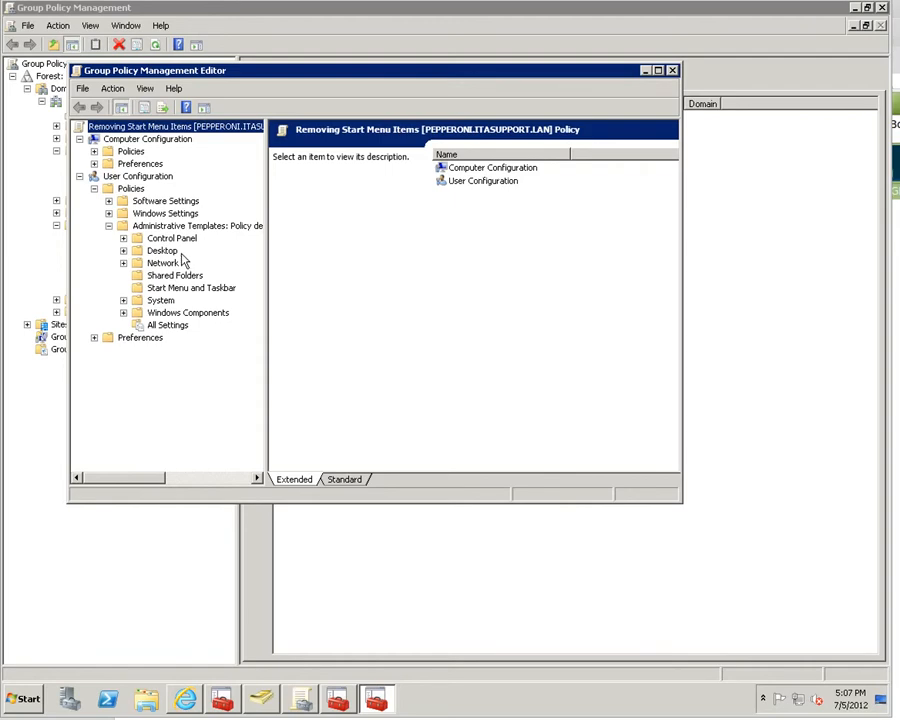
click(123, 238)
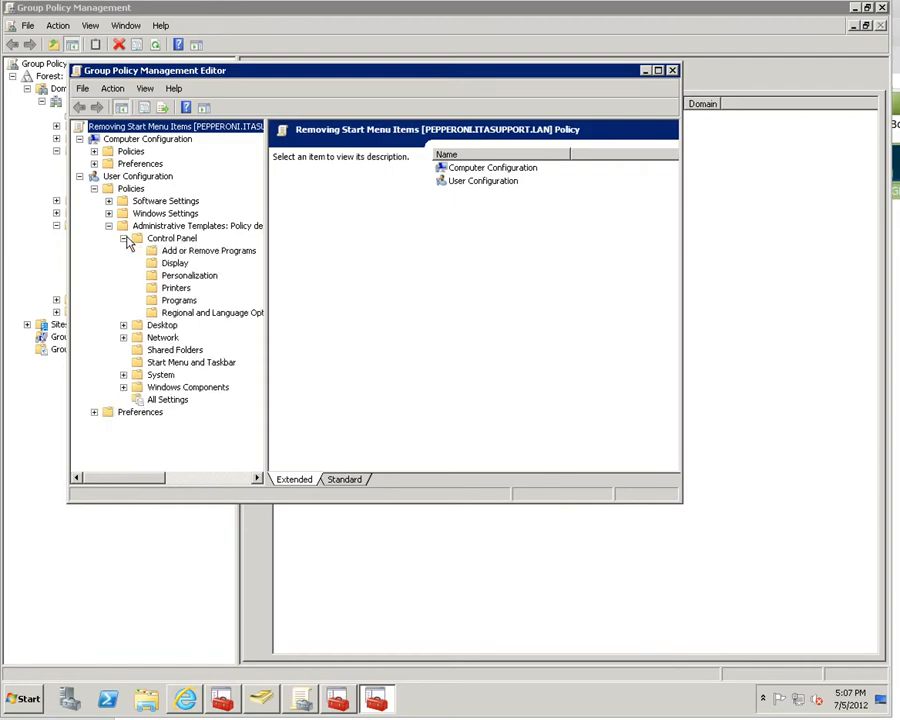
click(170, 238)
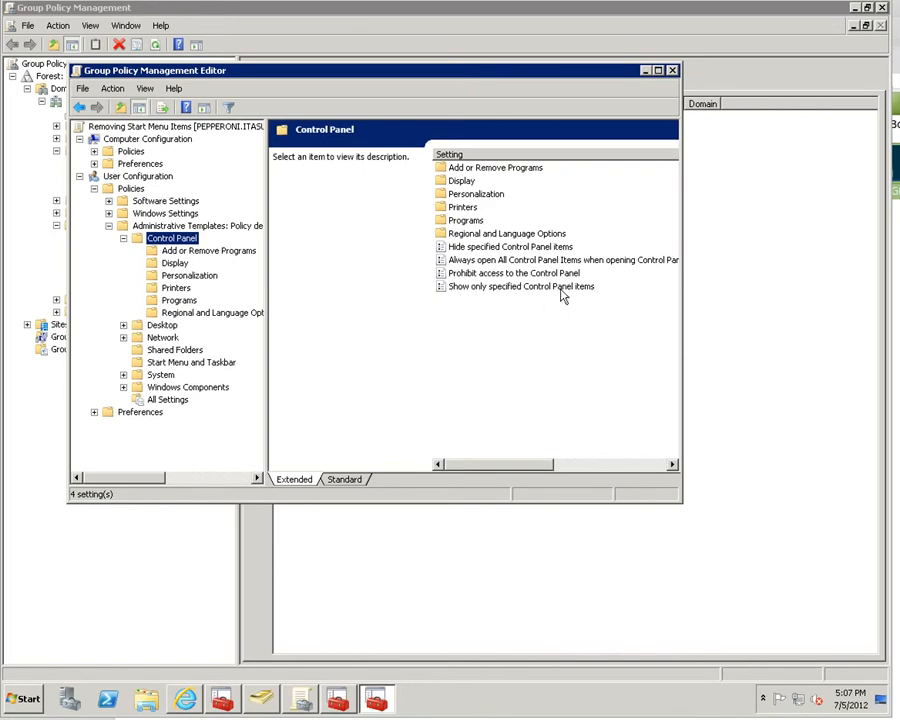
click(658, 70)
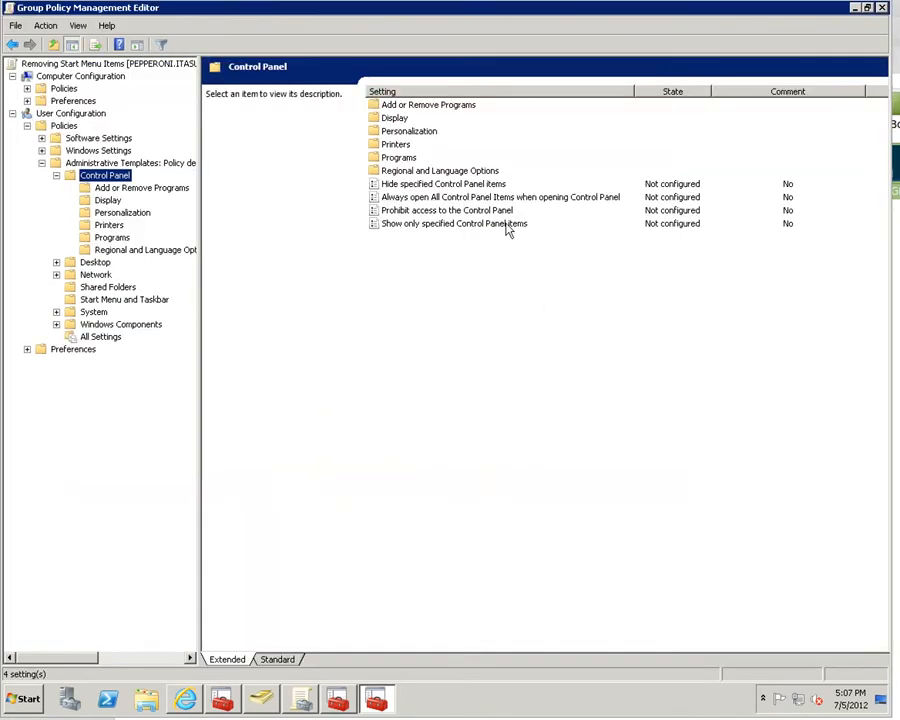
- Set Prohibit access to the Control Panel to Enabled
click(450, 212)
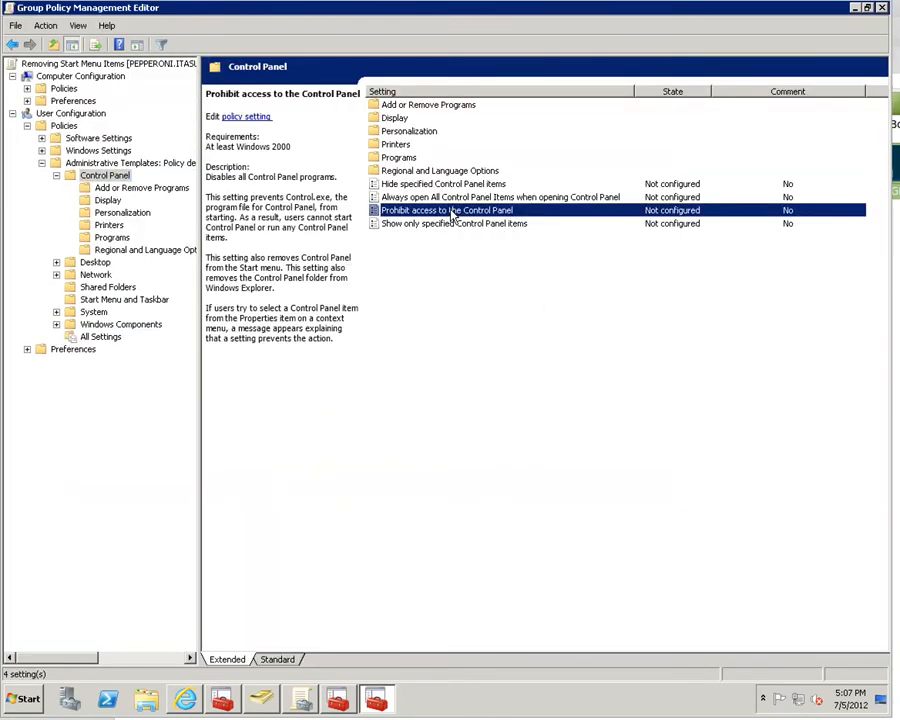
double_click(450, 212)
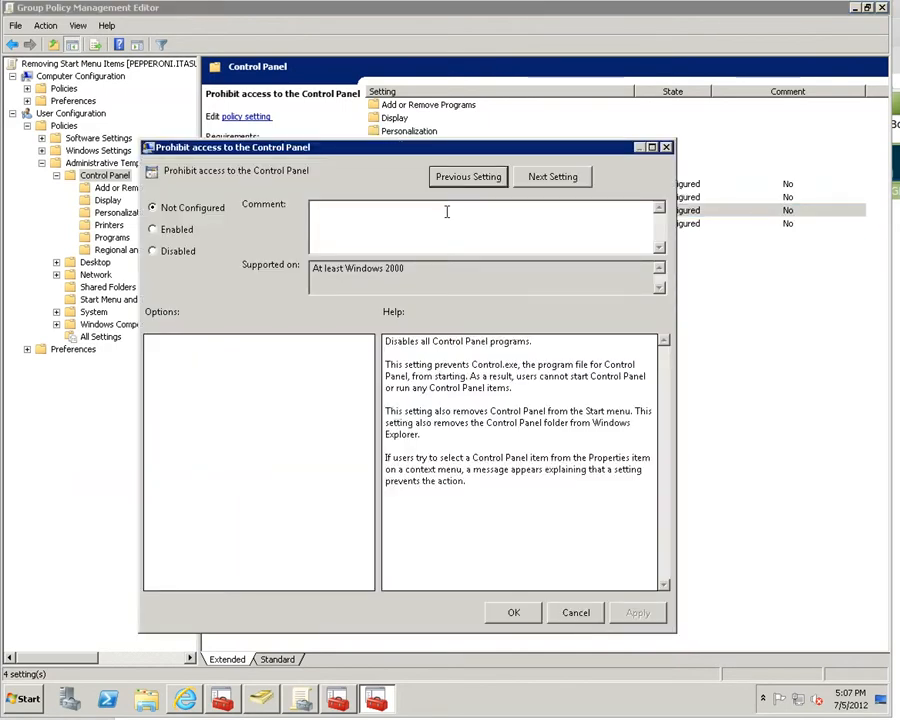
click(154, 231)
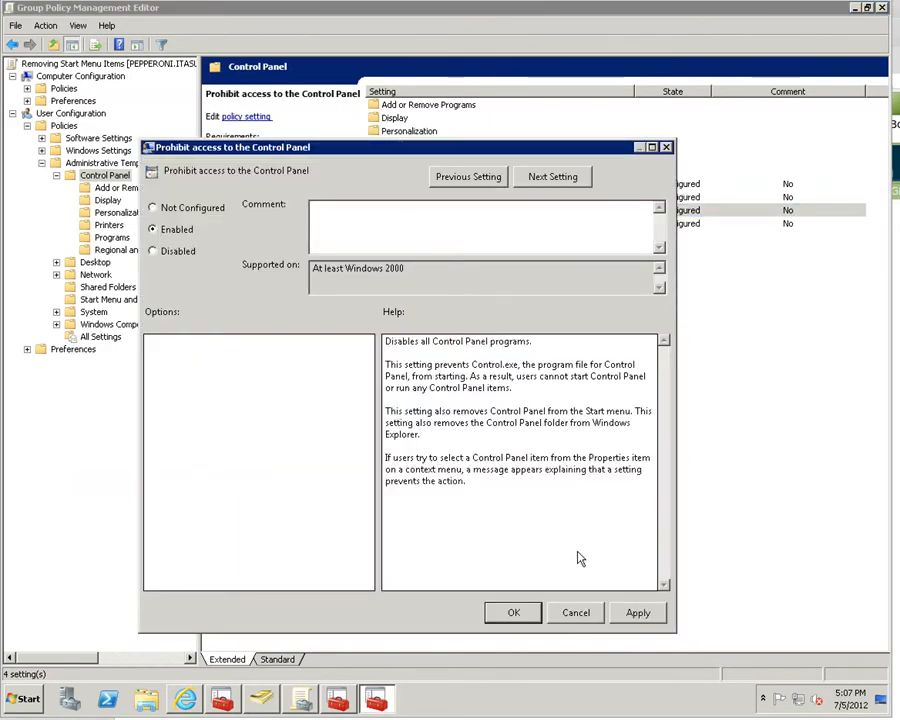
click(641, 614)
click(641, 614)
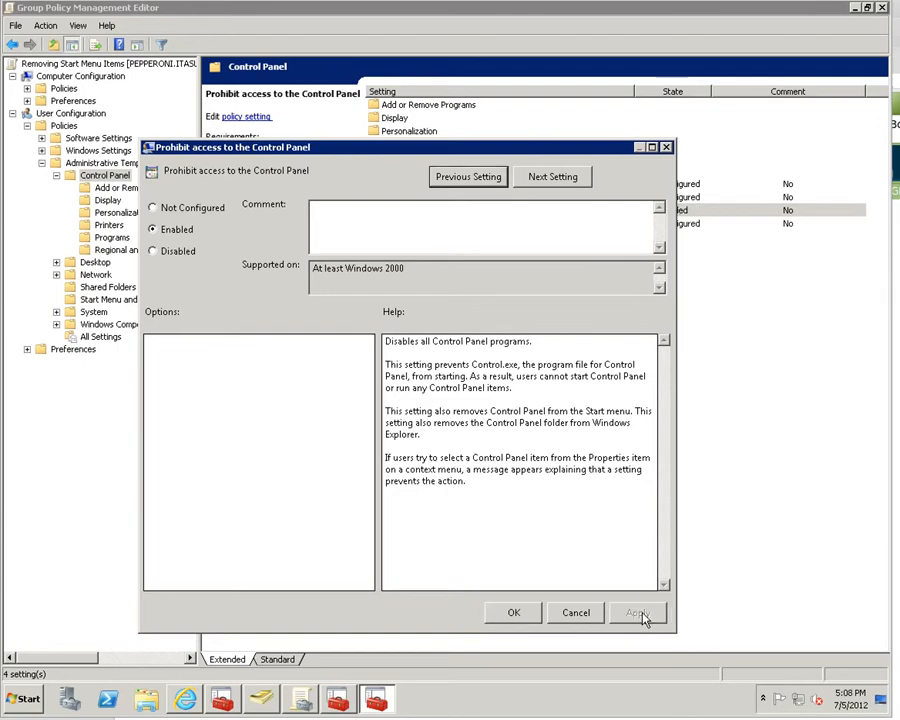
click(513, 612)
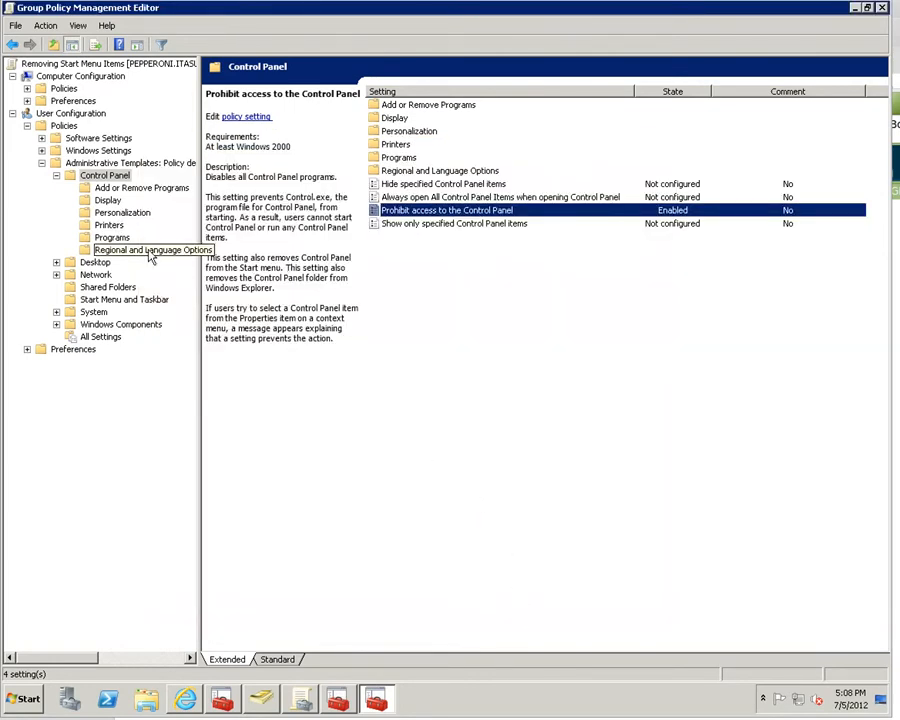
- List the Start Menu and Taskbar settings sorted by setting name
click(56, 176)
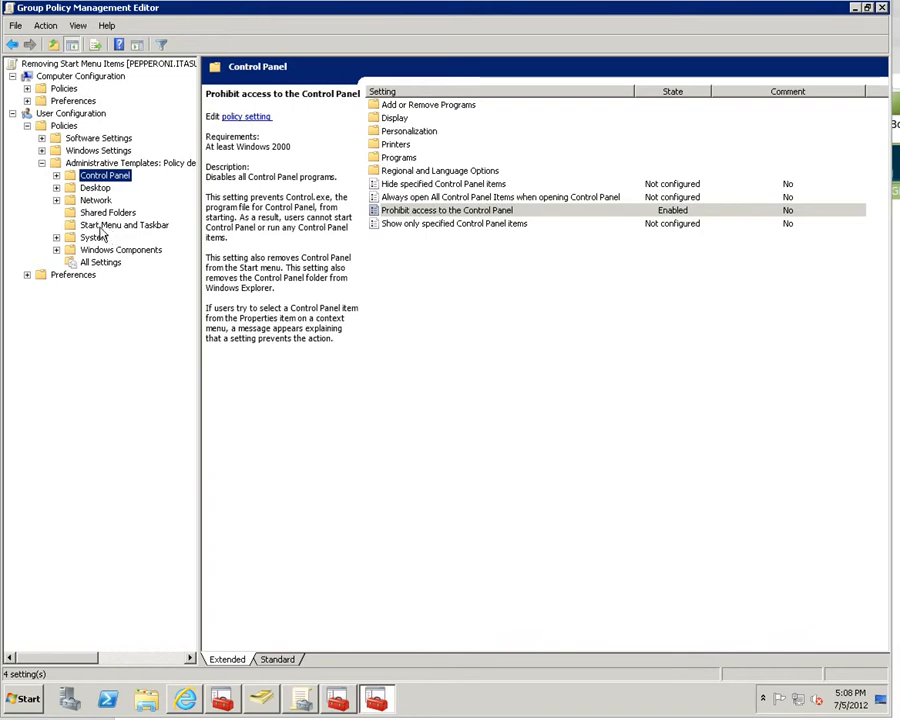
click(101, 229)
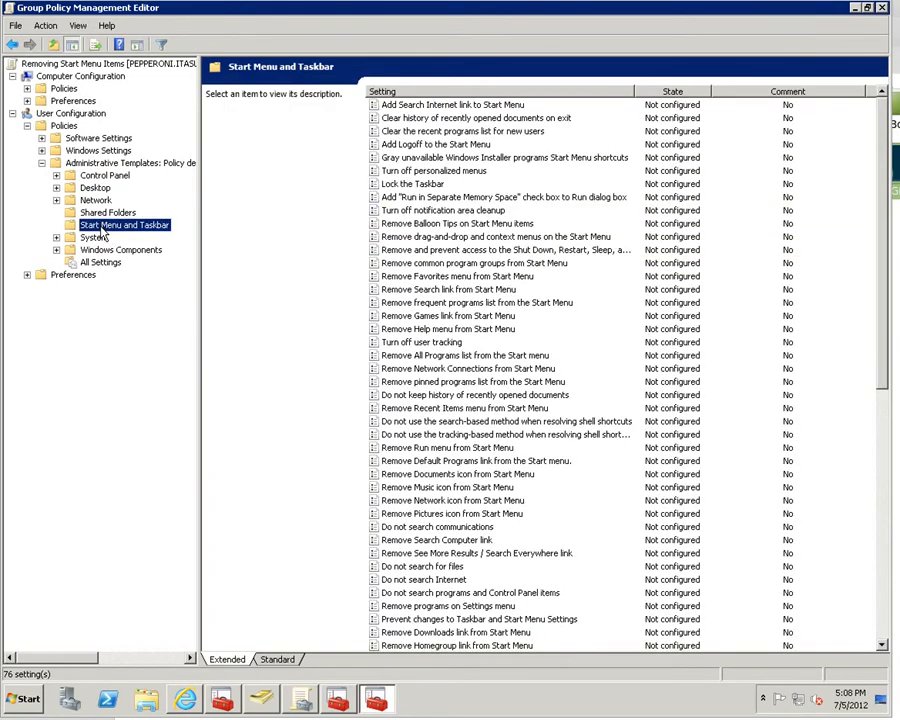
click(424, 92)
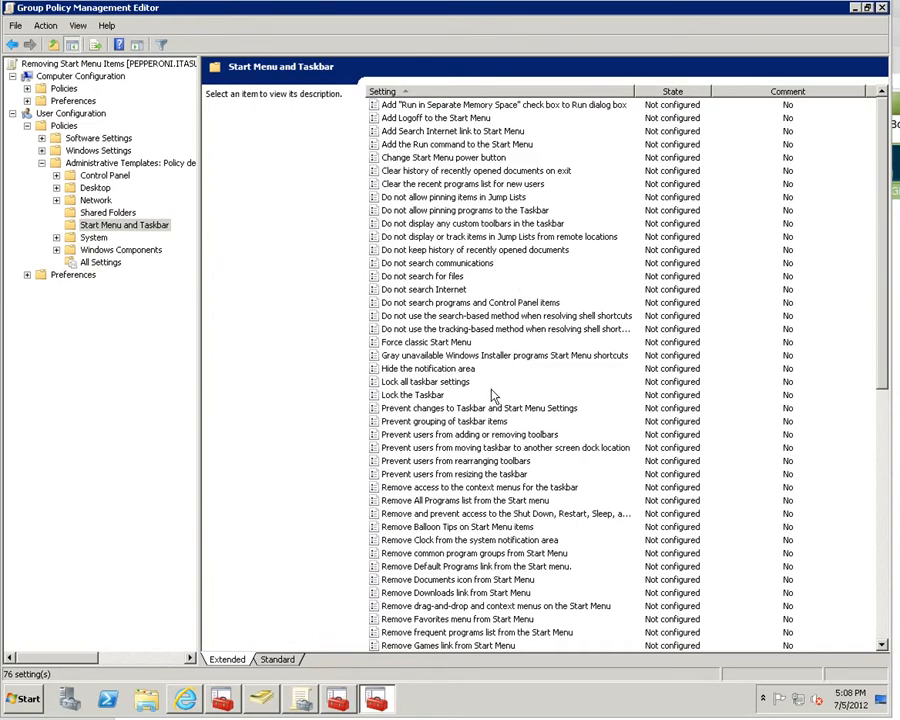
- Set Remove All Programs list from the Start menu to Enabled
click(473, 501)
double_click(473, 501)
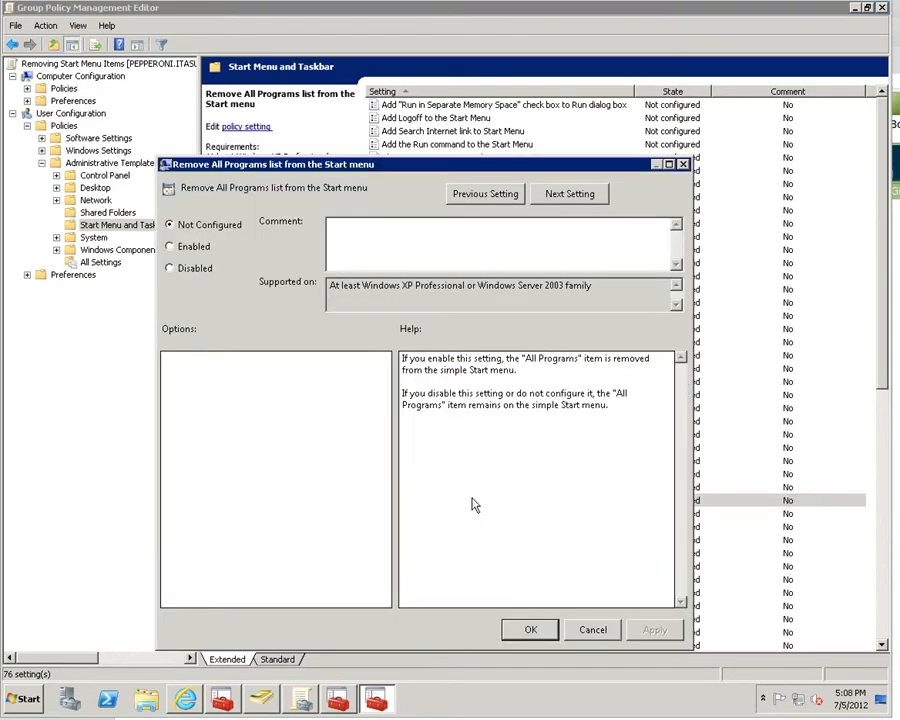
click(177, 251)
click(655, 630)
click(531, 629)
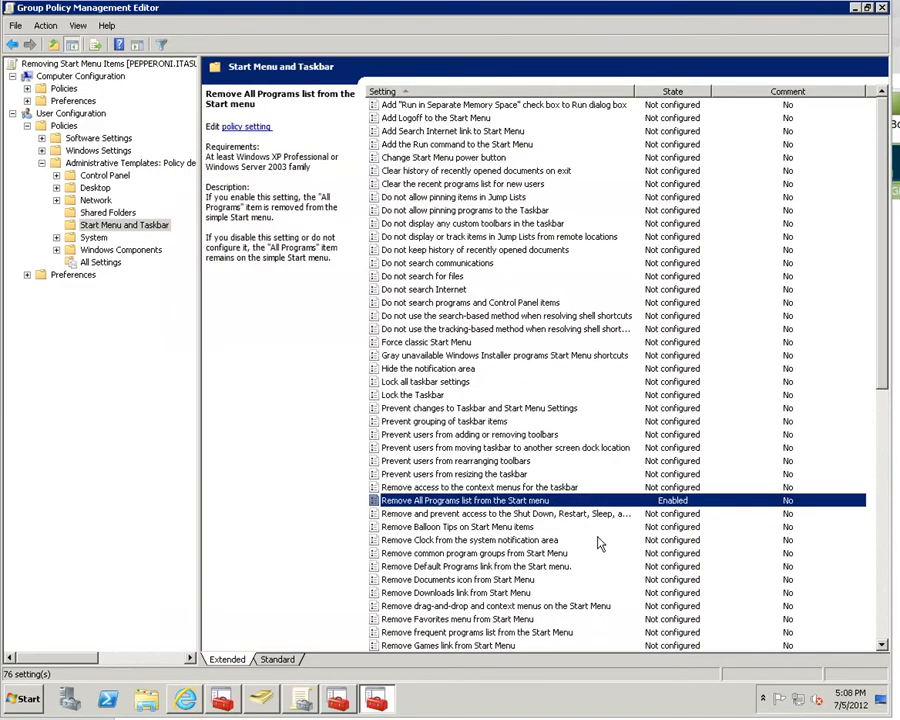
click(499, 556)
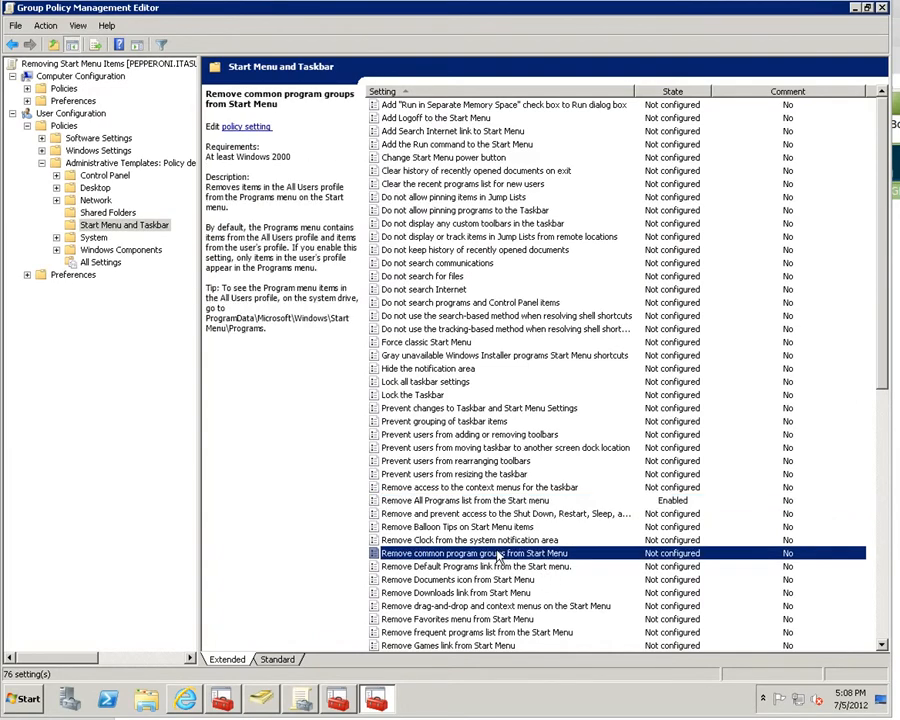
- Enable Remove common program groups and Remove frequent programs list from the Start Menu
double_click(499, 556)
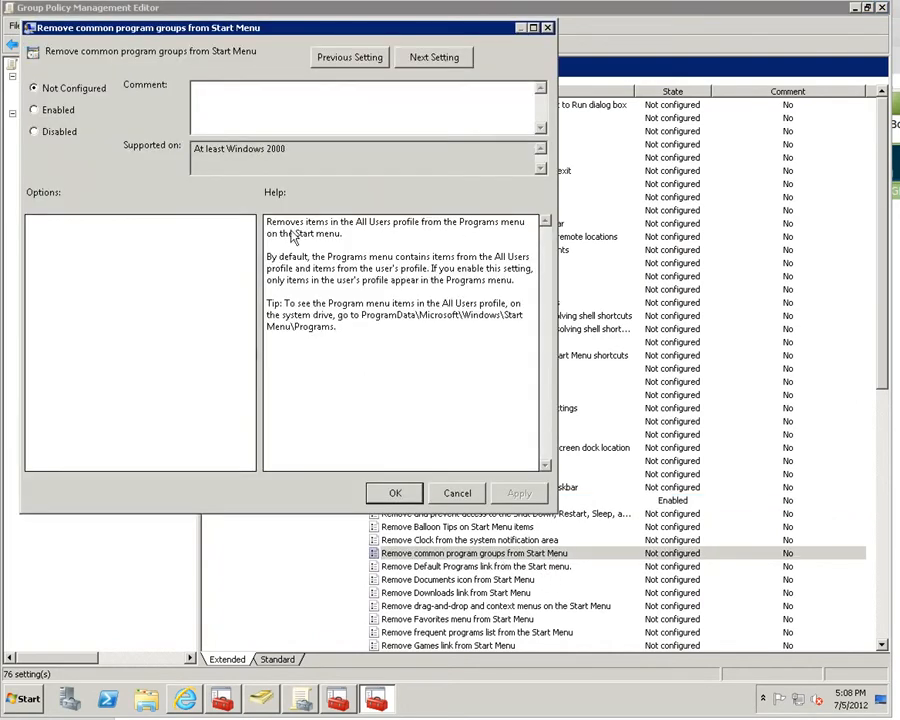
click(36, 110)
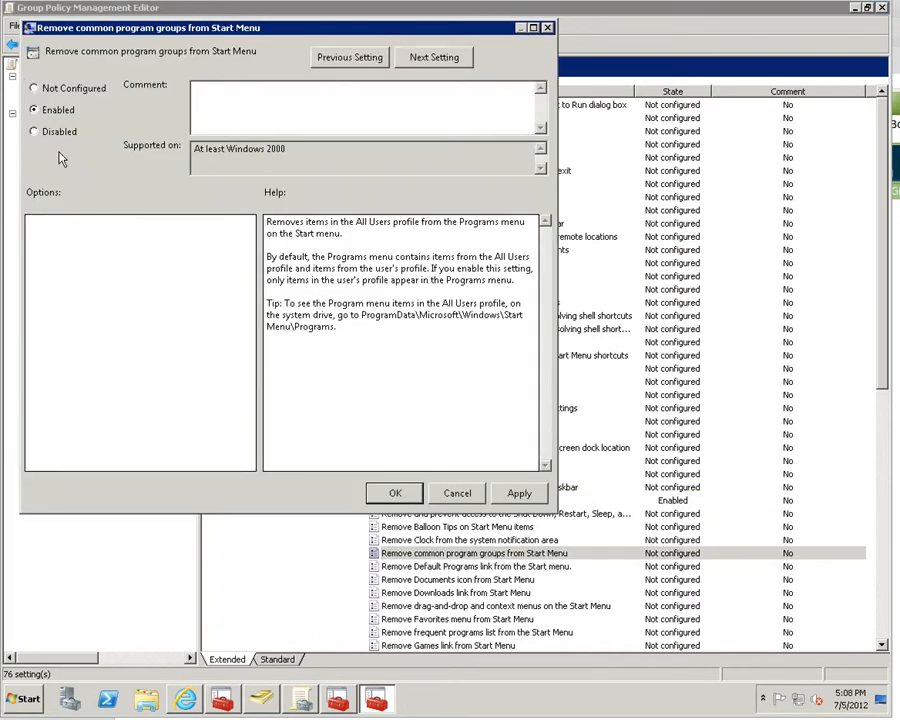
click(518, 493)
click(391, 493)
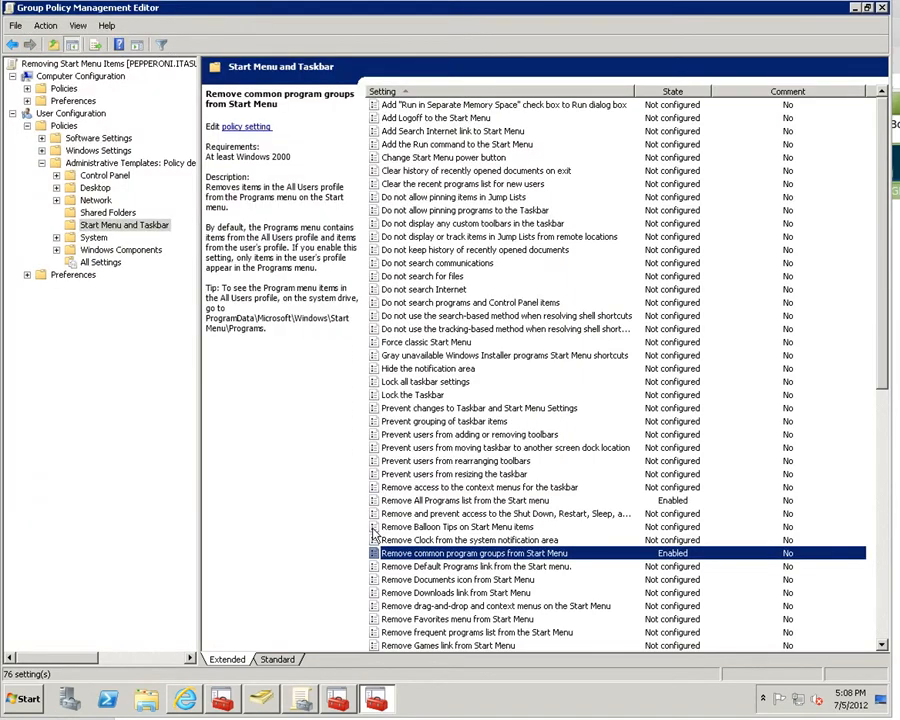
double_click(462, 636)
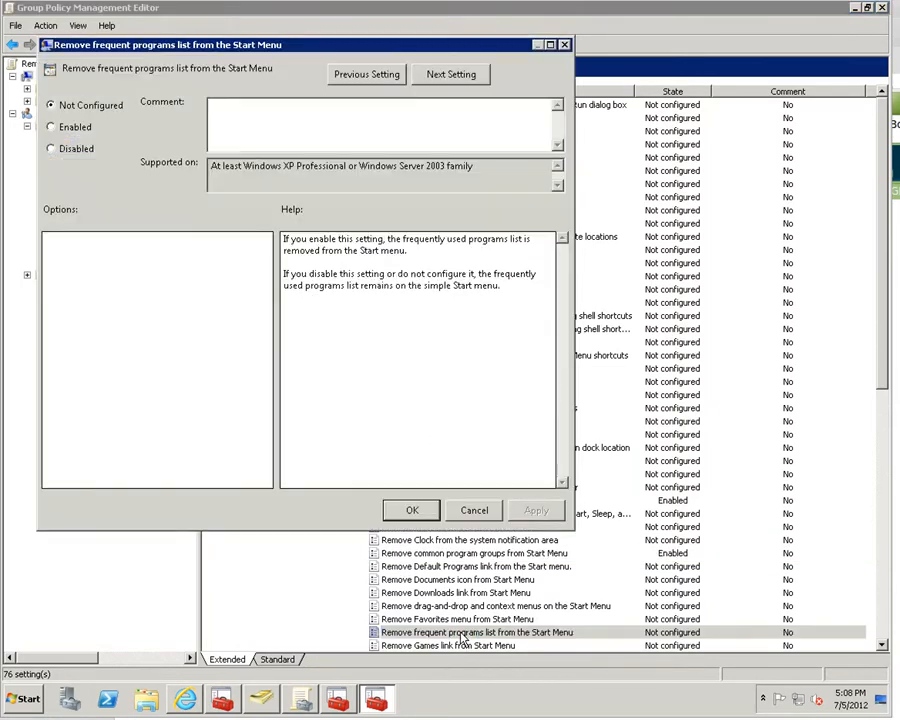
click(71, 130)
click(536, 510)
click(410, 510)
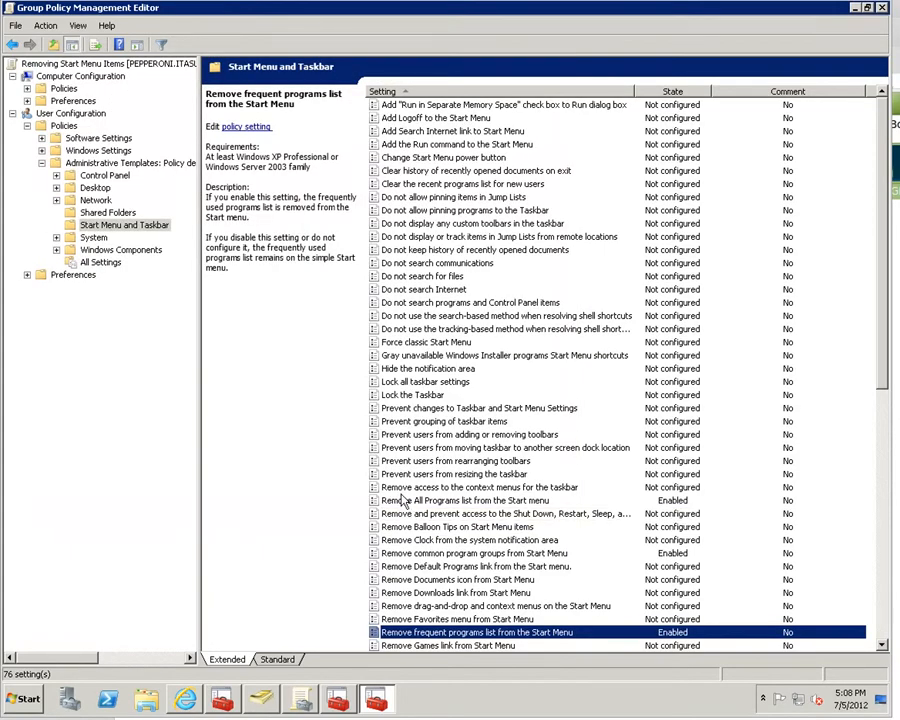
- Enable Remove programs on Settings menu
scroll(683, 625, down, 2)
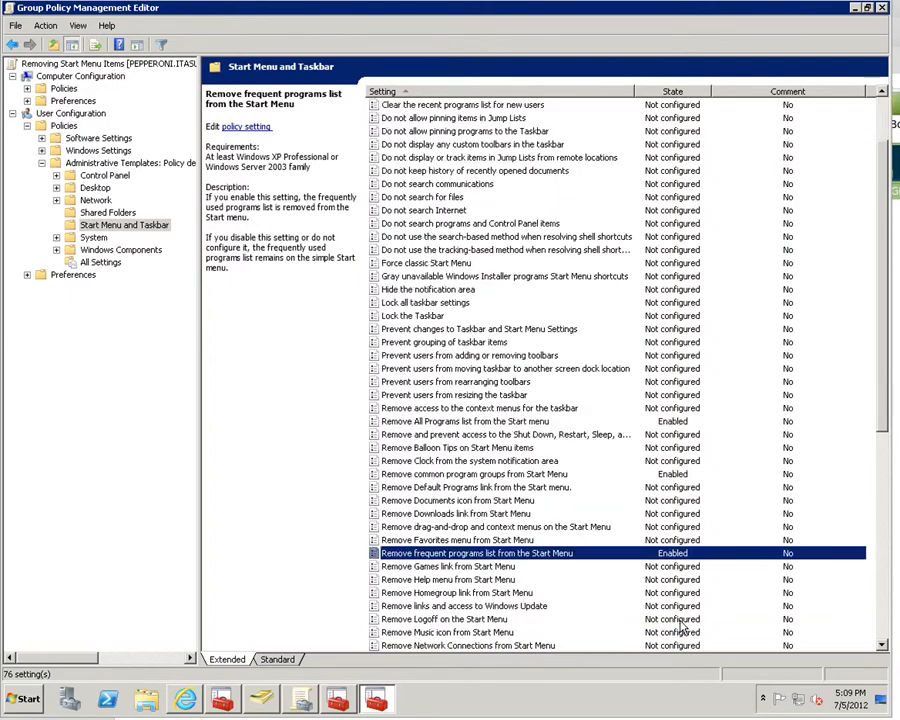
scroll(683, 625, down, 2)
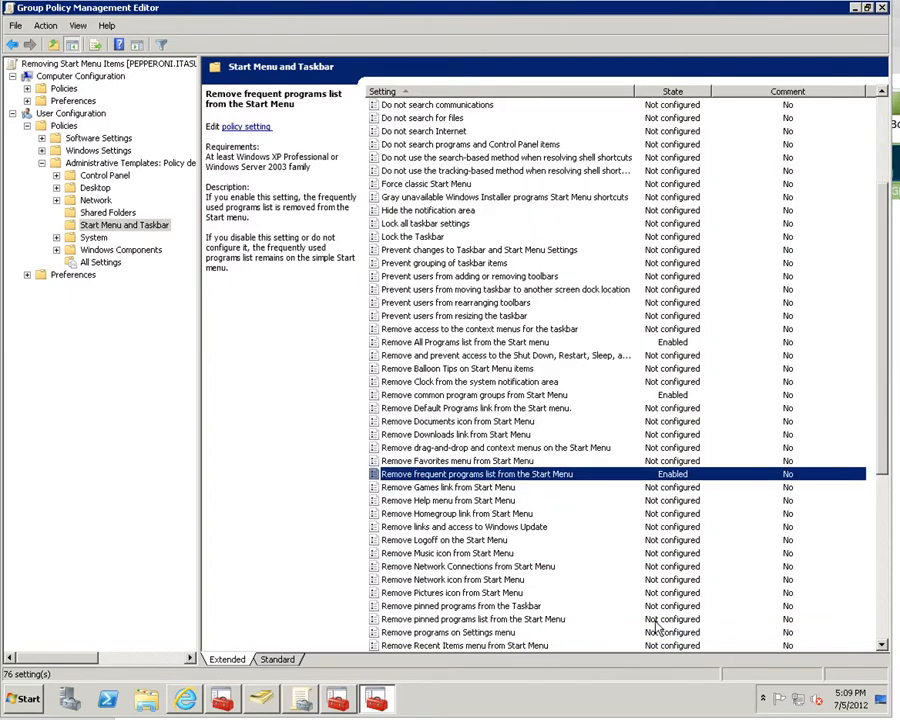
double_click(455, 634)
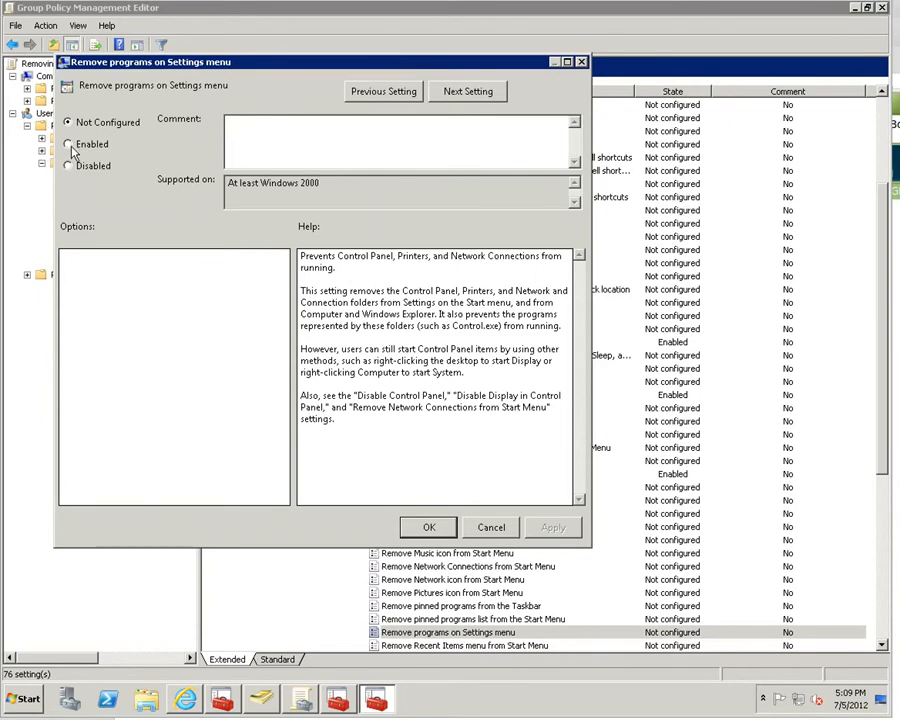
click(69, 145)
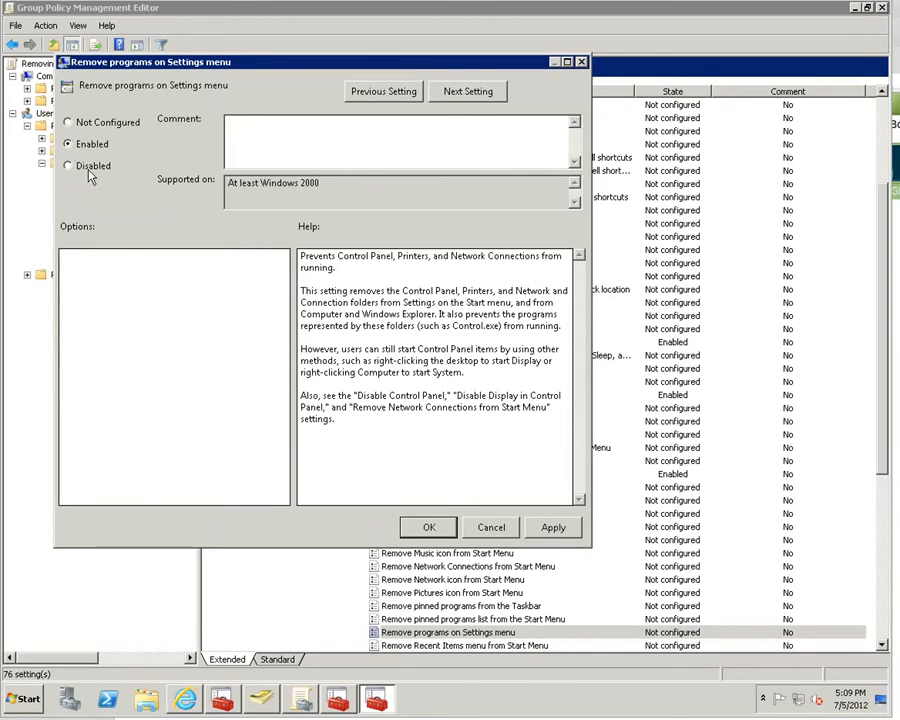
click(562, 527)
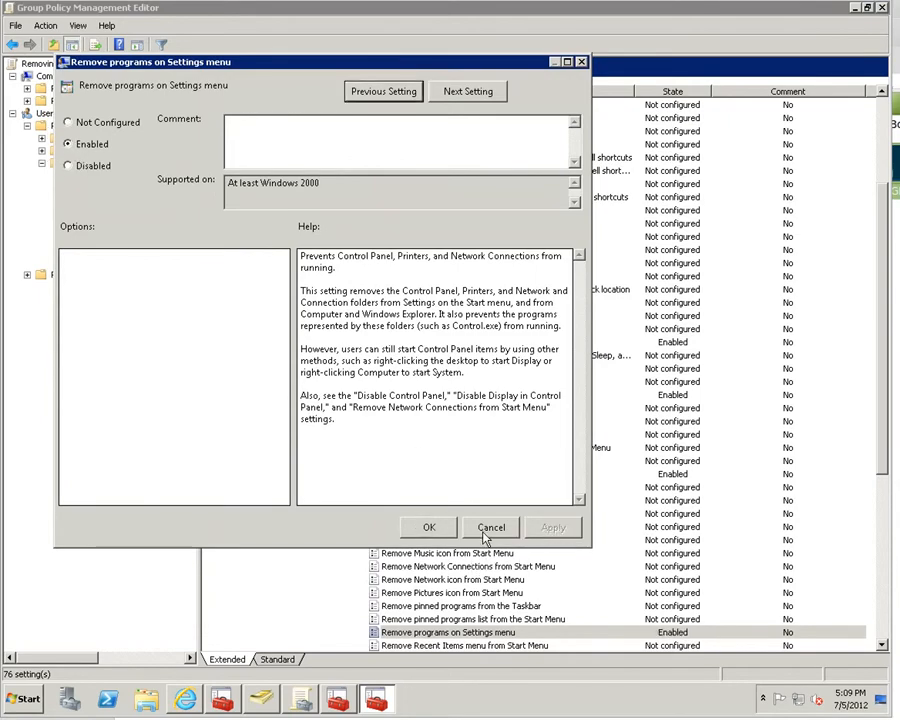
click(430, 528)
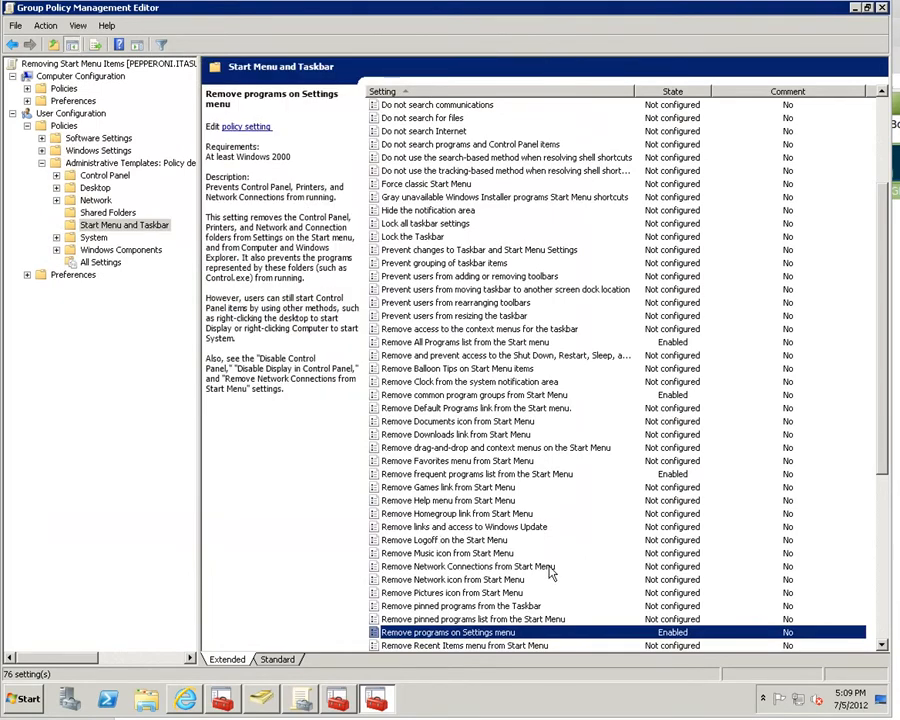
- Enable Remove Run menu from Start Menu
drag(880, 448, 878, 500)
double_click(455, 593)
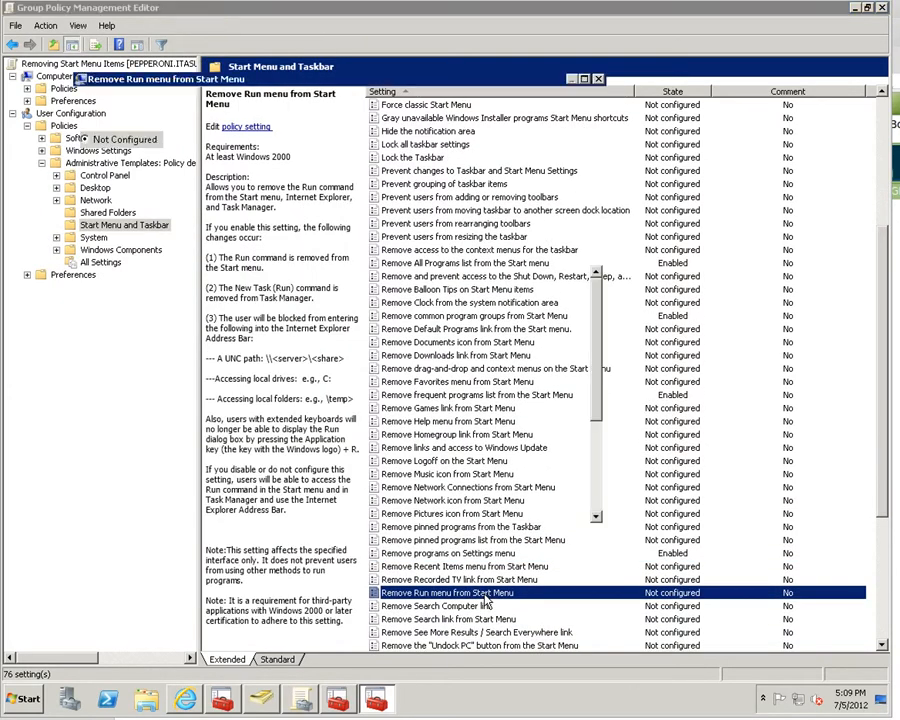
click(85, 161)
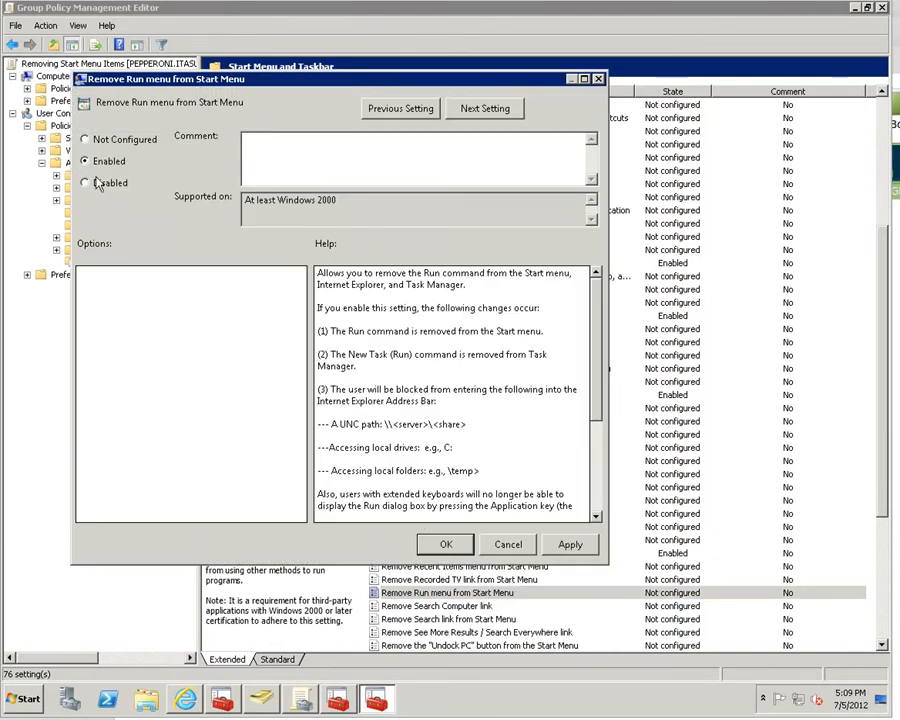
click(572, 545)
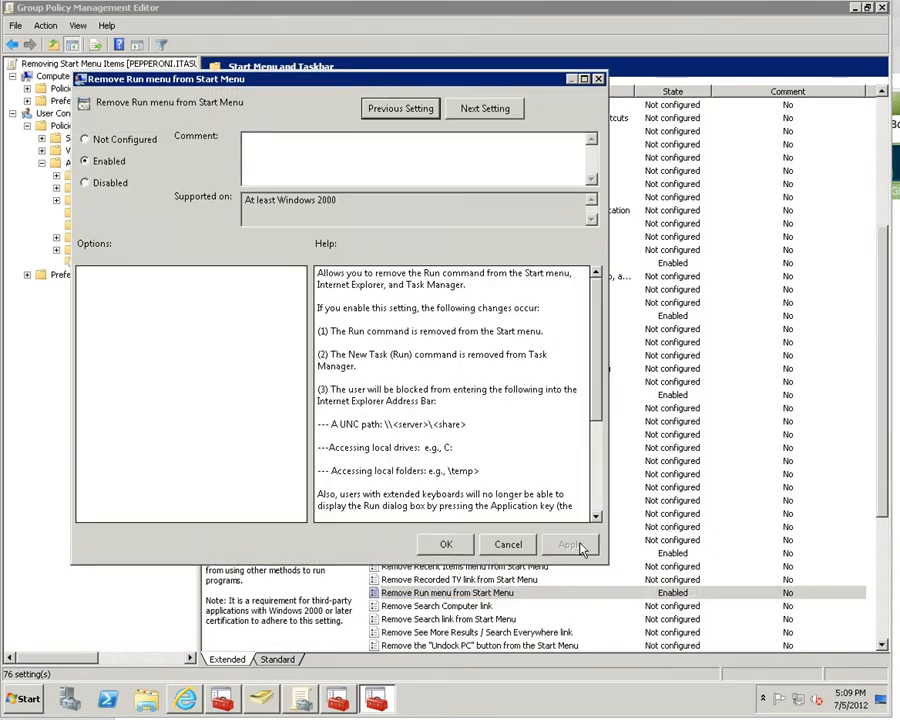
click(447, 545)
right_click(818, 701)
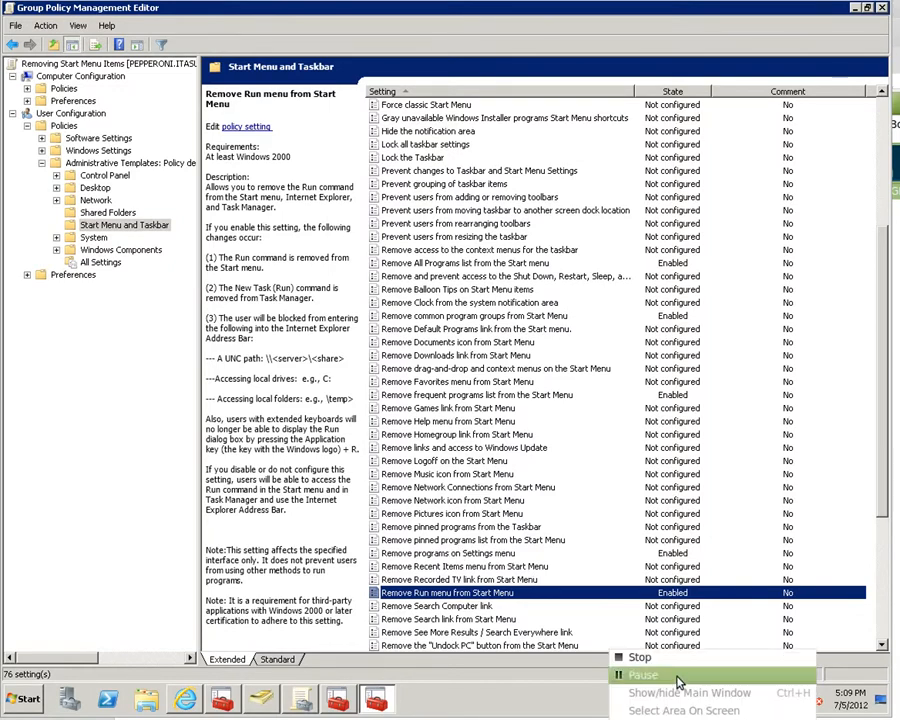
click(684, 676)
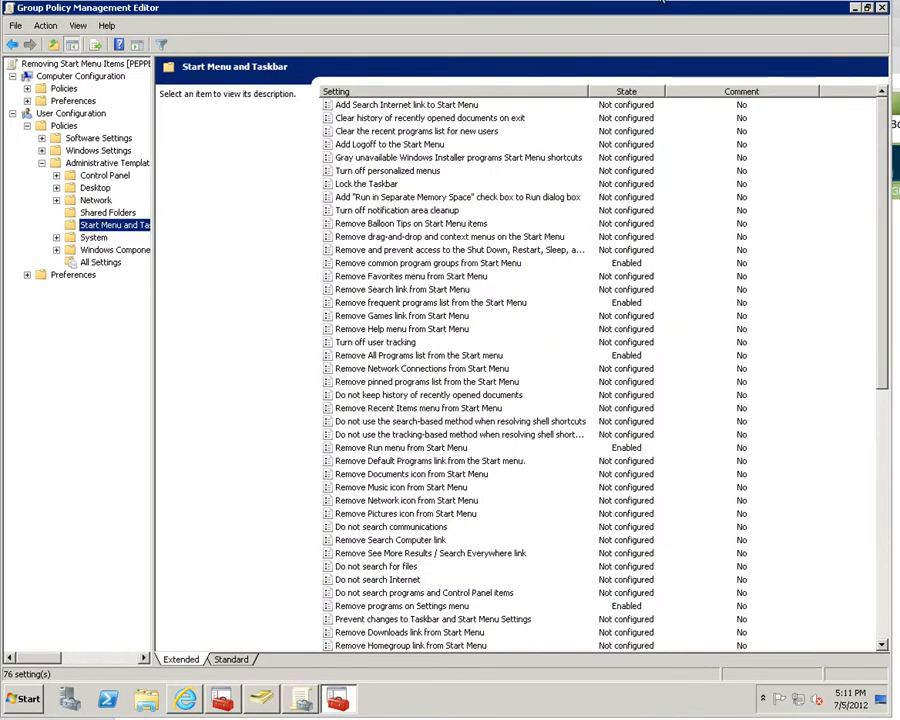
- Sort the settings by State to group the enabled ones, then close the editor
click(645, 95)
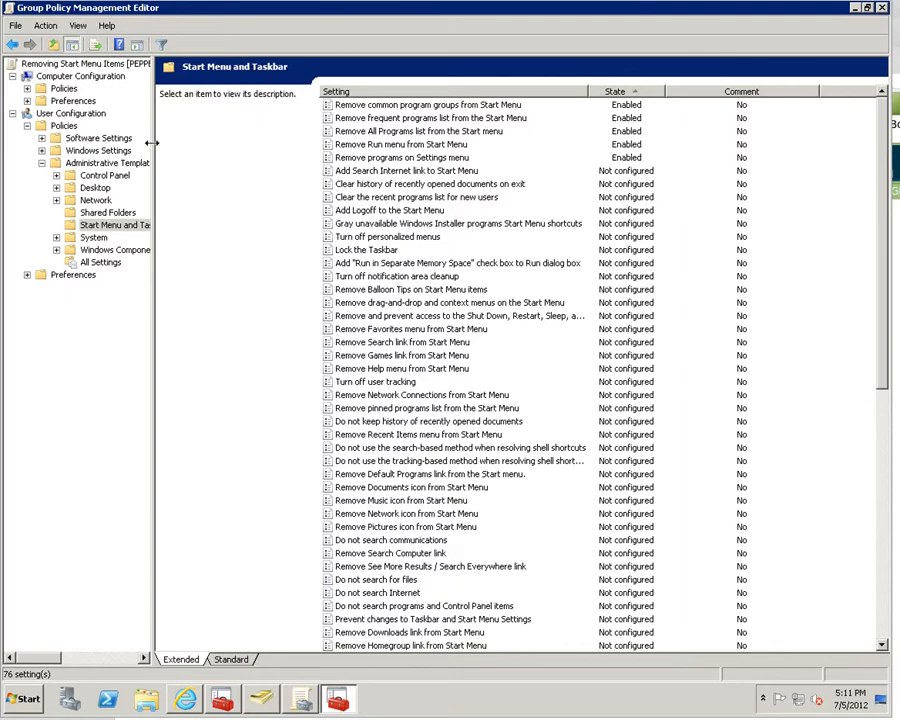
drag(155, 142, 187, 141)
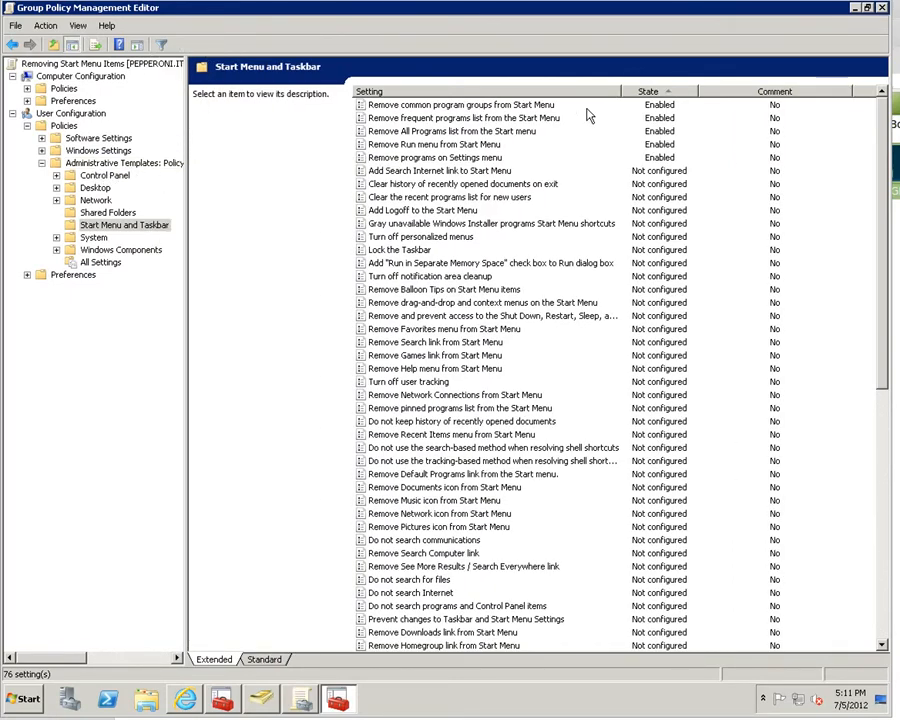
click(881, 7)
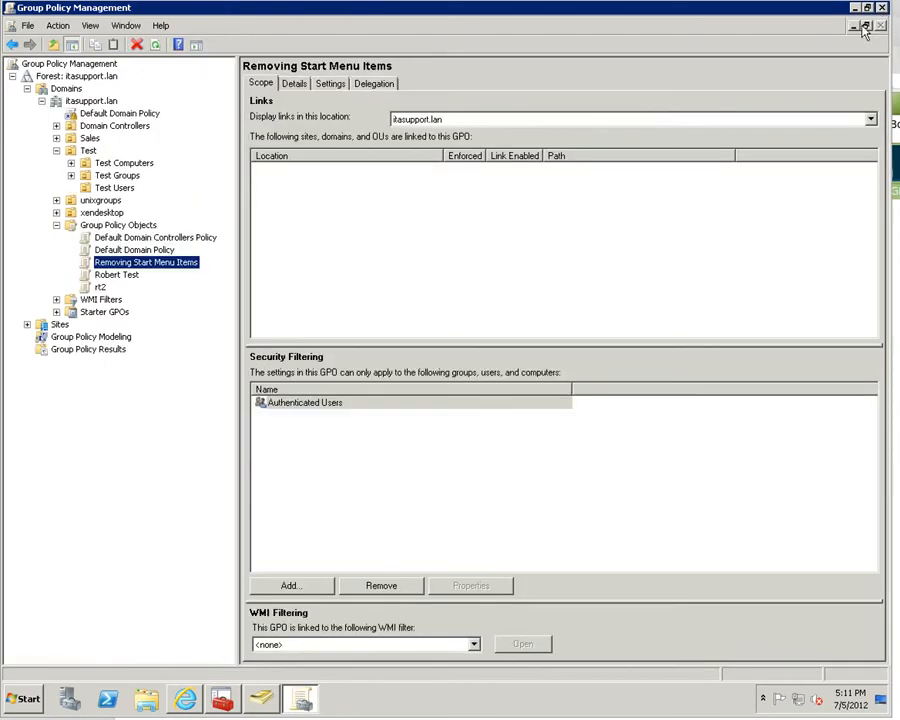
- View the Removing Start Menu Items settings report, then switch to Active Directory Users and Computers
click(332, 84)
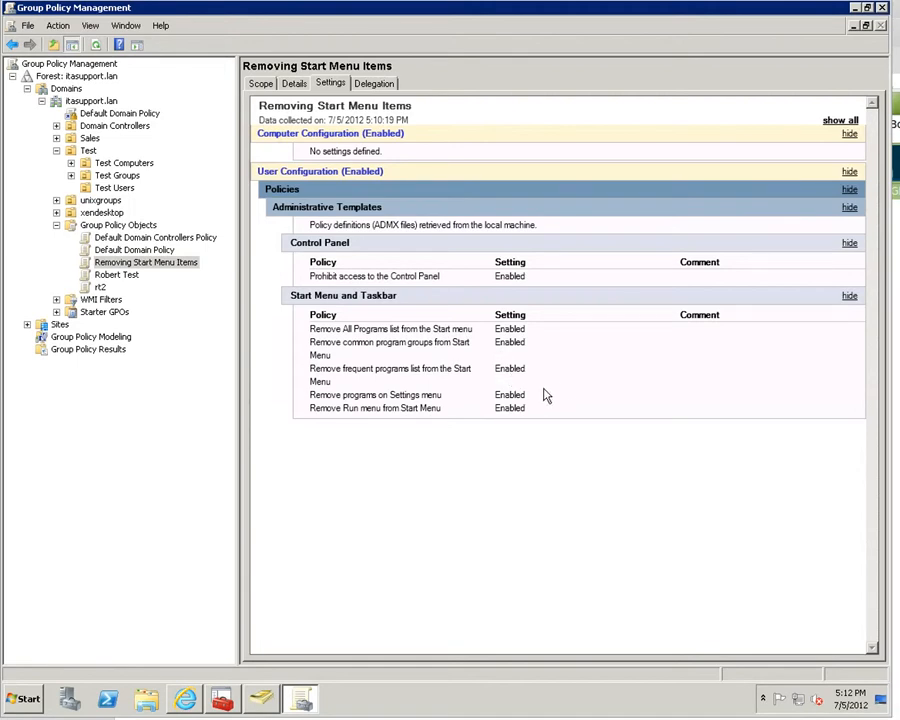
click(263, 700)
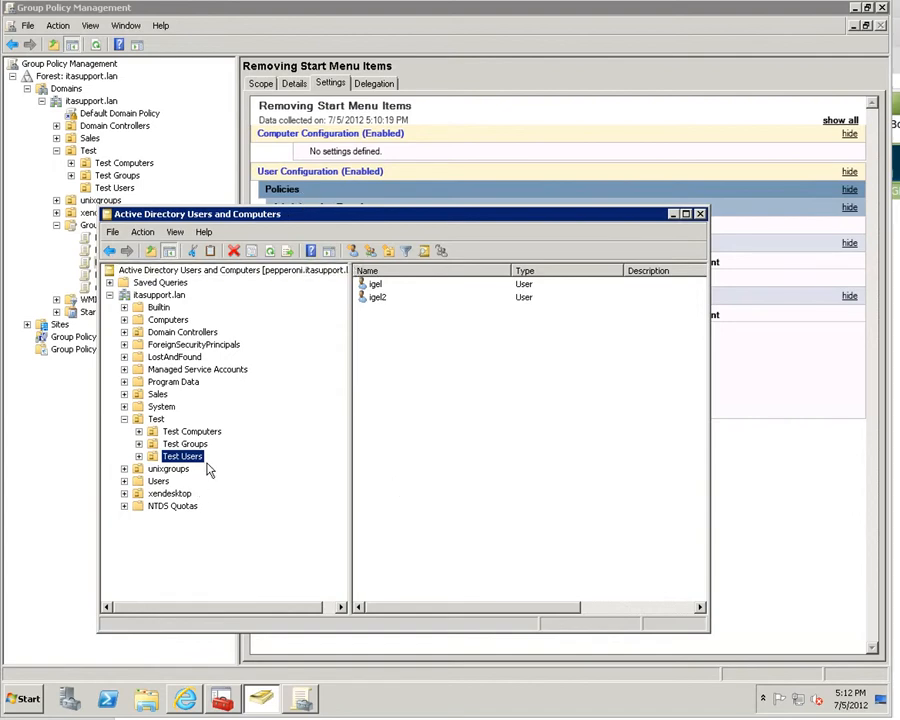
- Close Active Directory Users and Computers to return to the GPO settings report
click(700, 214)
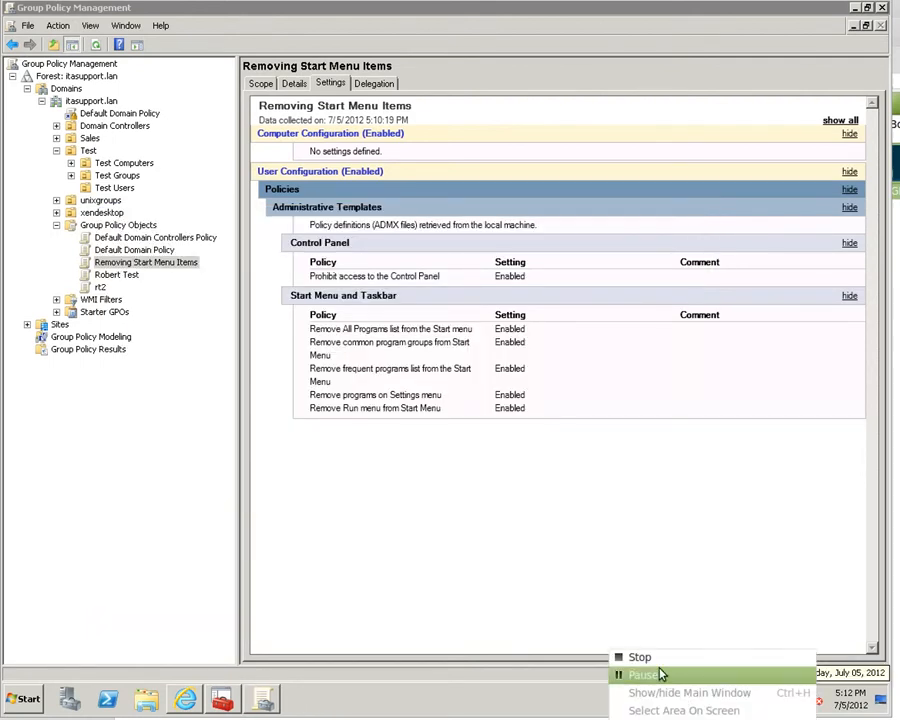
click(656, 676)
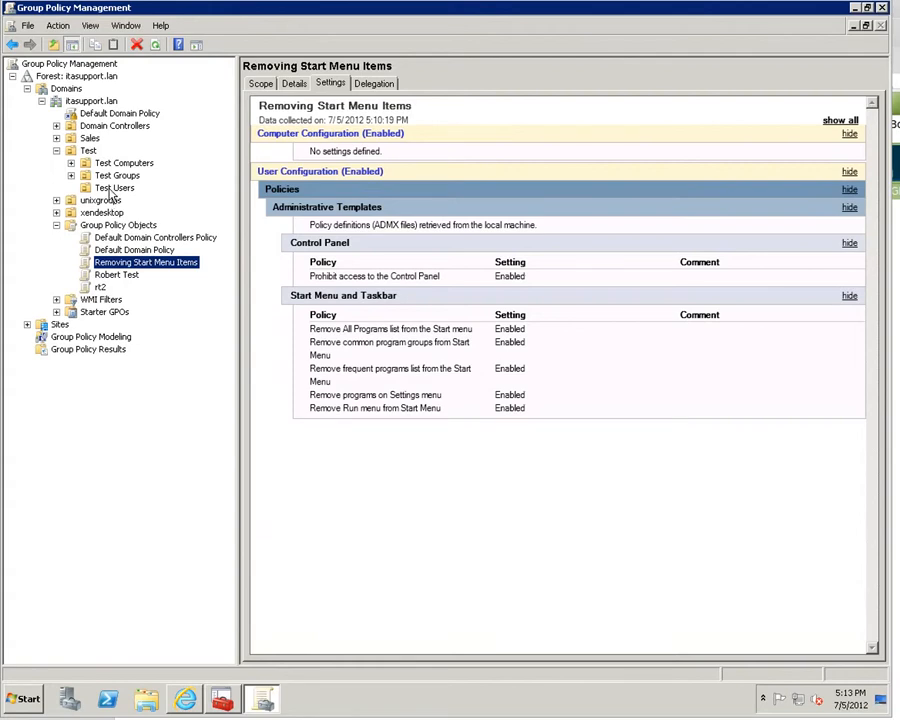
- Link the existing Removing Start Menu Items GPO to the Test Users OU
right_click(115, 189)
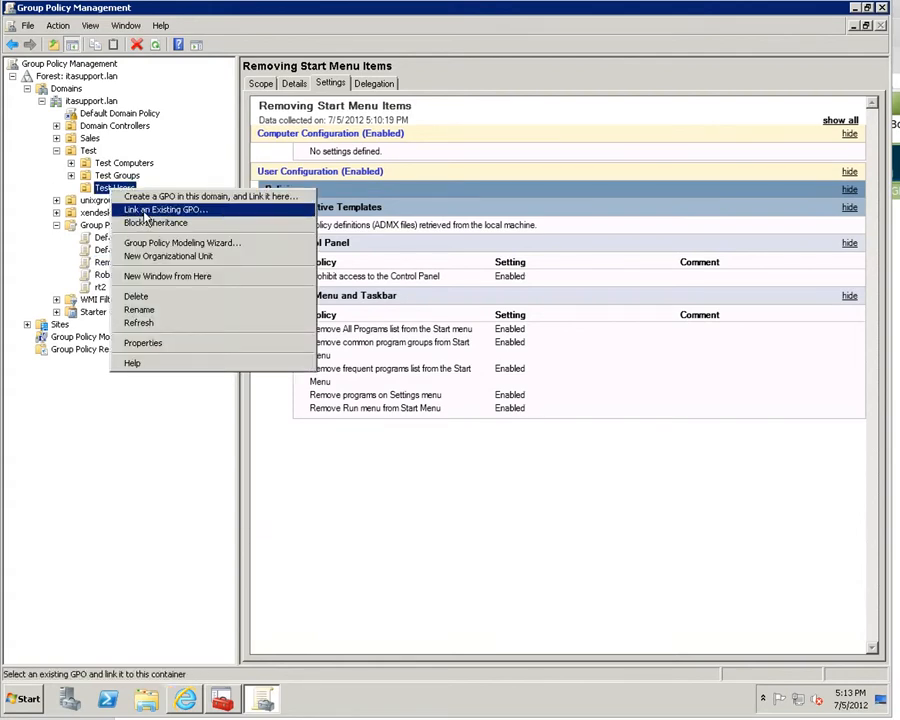
click(146, 212)
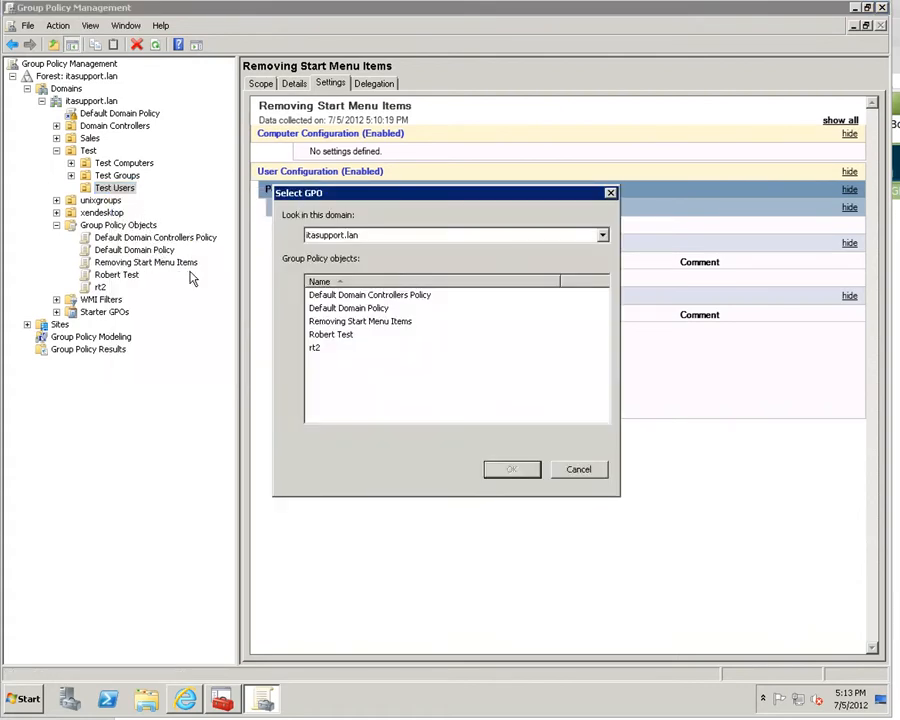
click(389, 328)
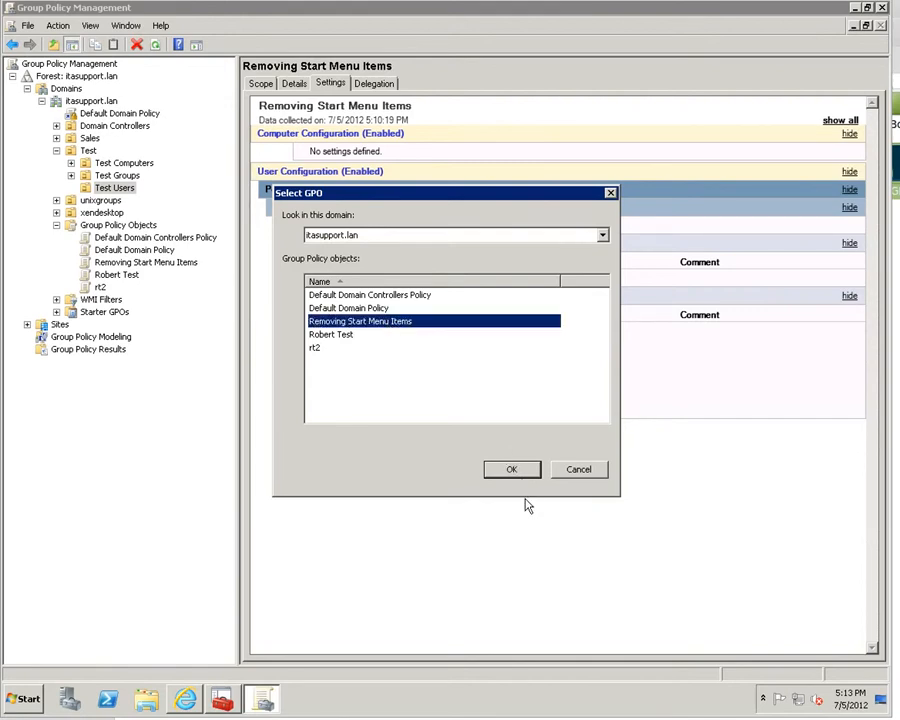
click(512, 470)
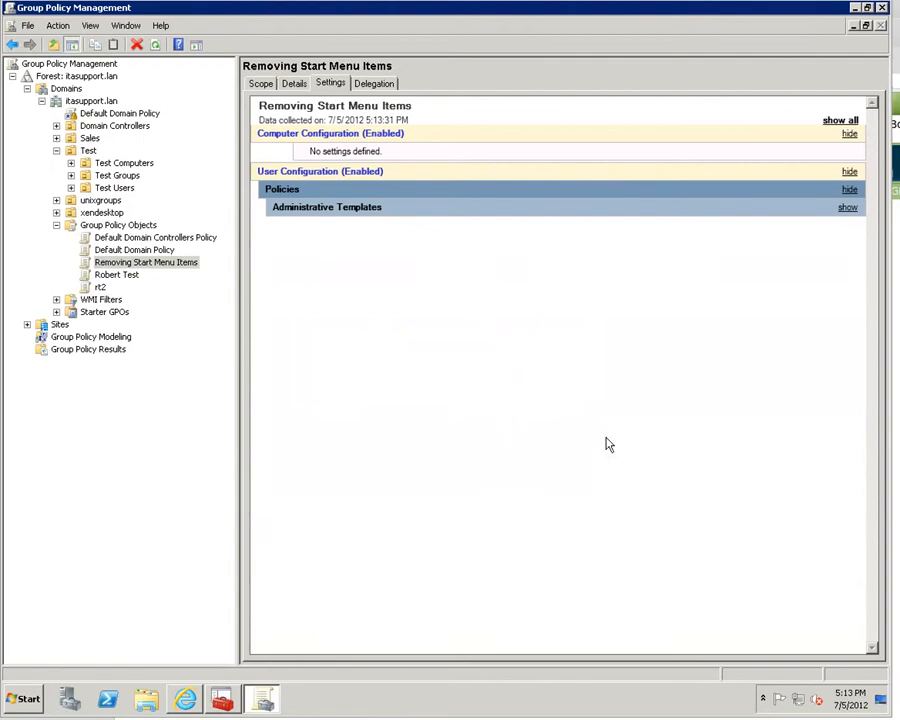
right_click(611, 719)
- Set the Removing Start Menu Items link under Test Users to Enforced and view its Scope tab
click(718, 680)
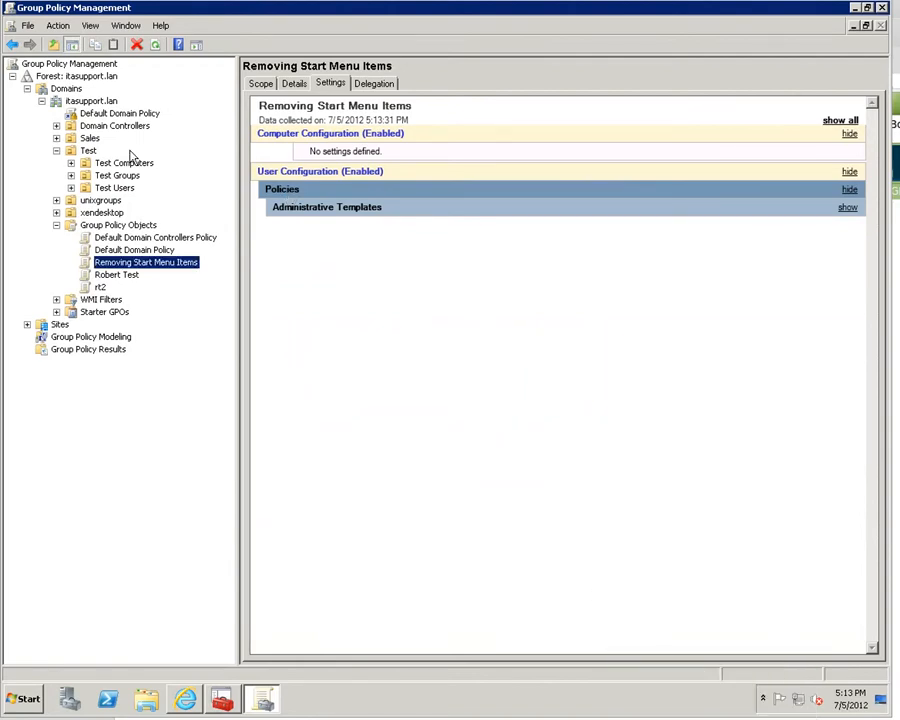
click(71, 188)
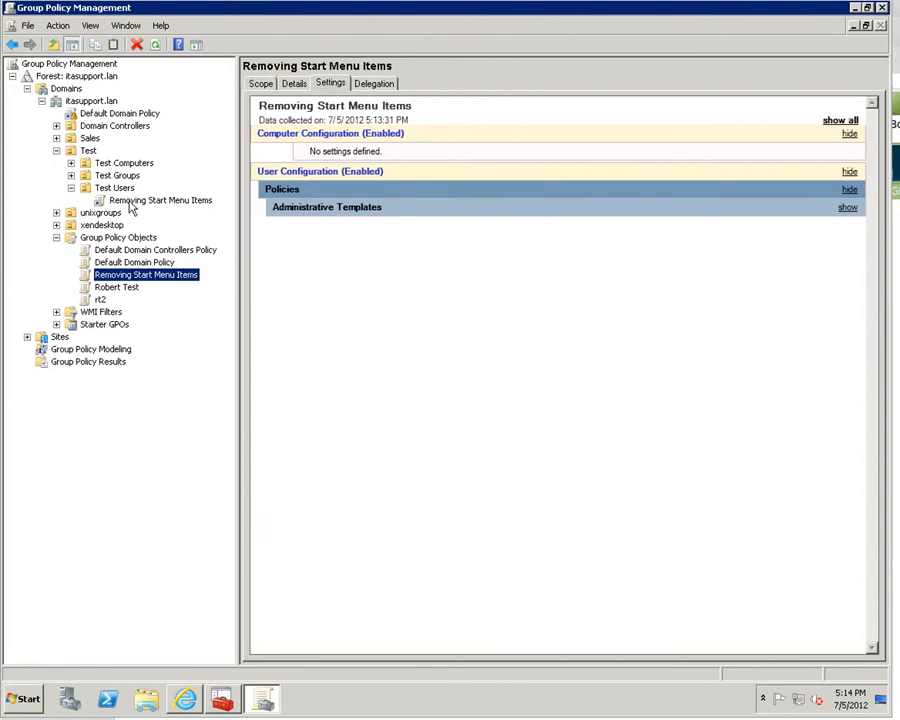
click(140, 201)
right_click(140, 201)
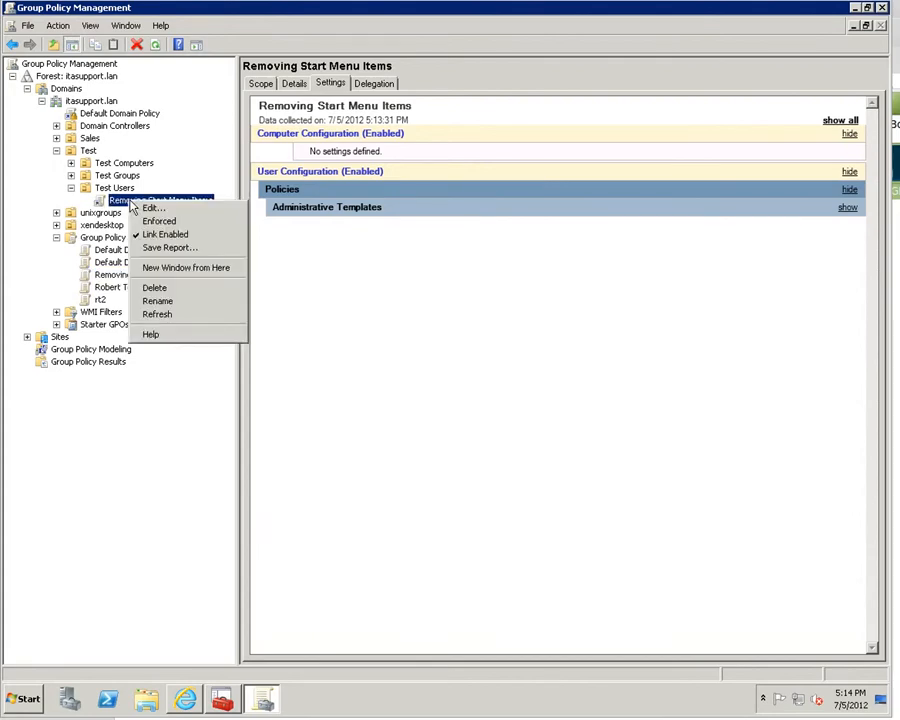
click(165, 222)
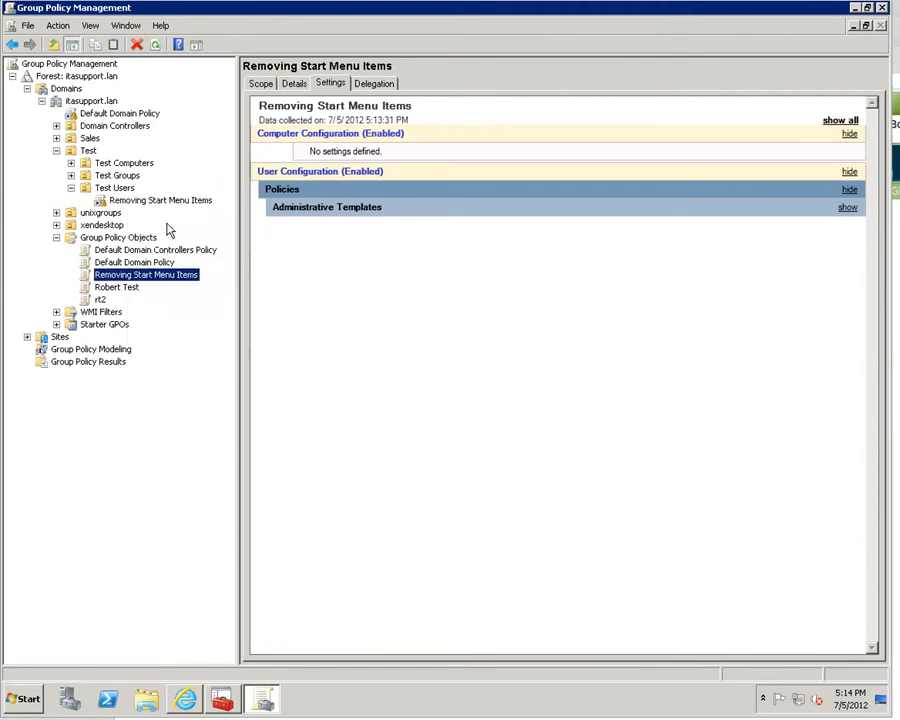
click(261, 85)
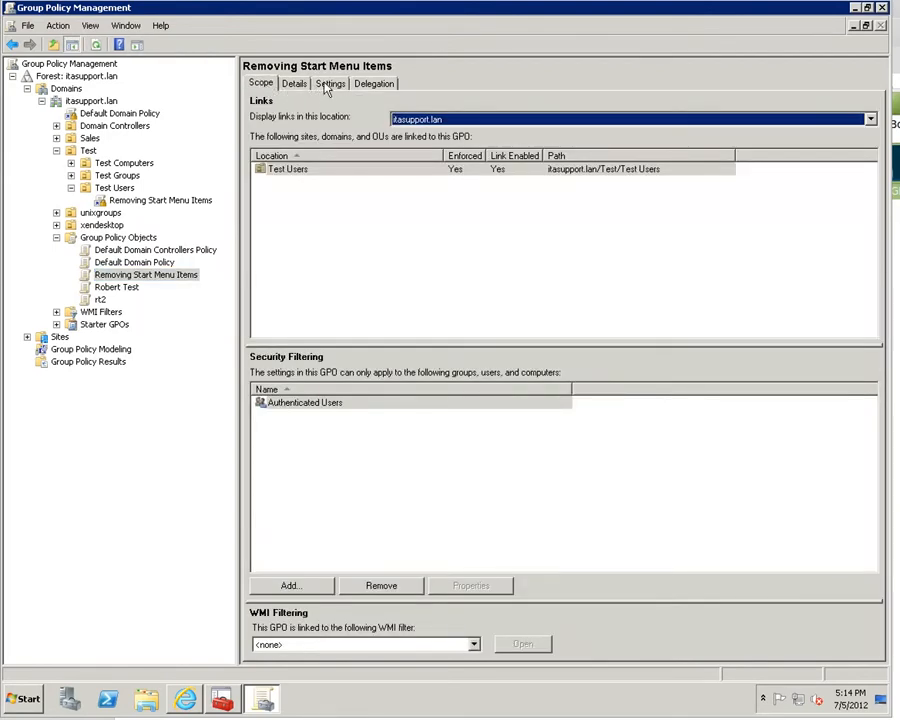
- Look through the GPO's Settings, Details and Scope tabs
click(333, 86)
click(300, 86)
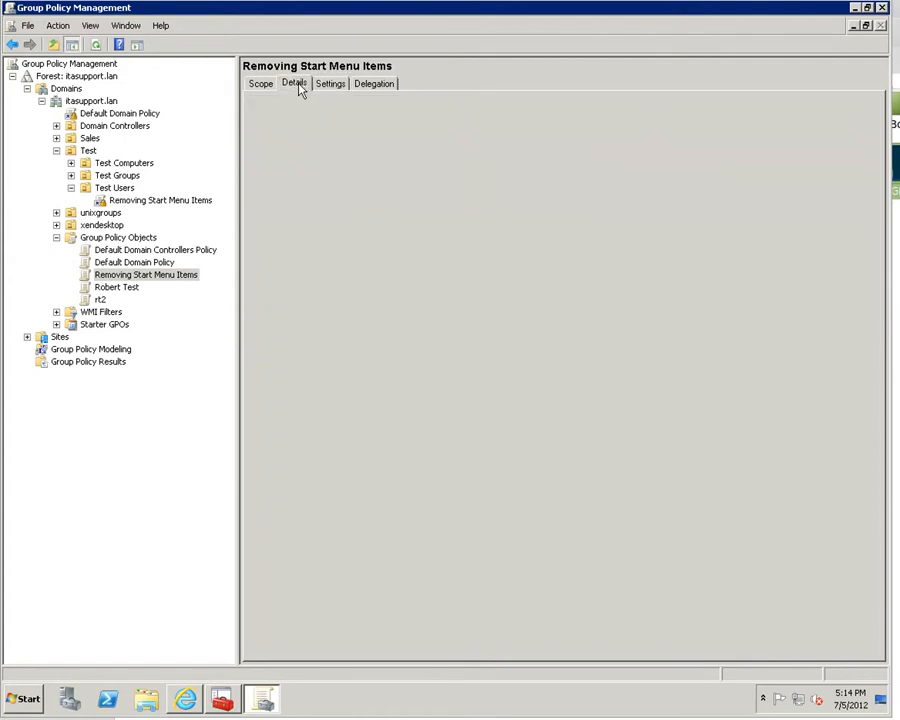
click(264, 85)
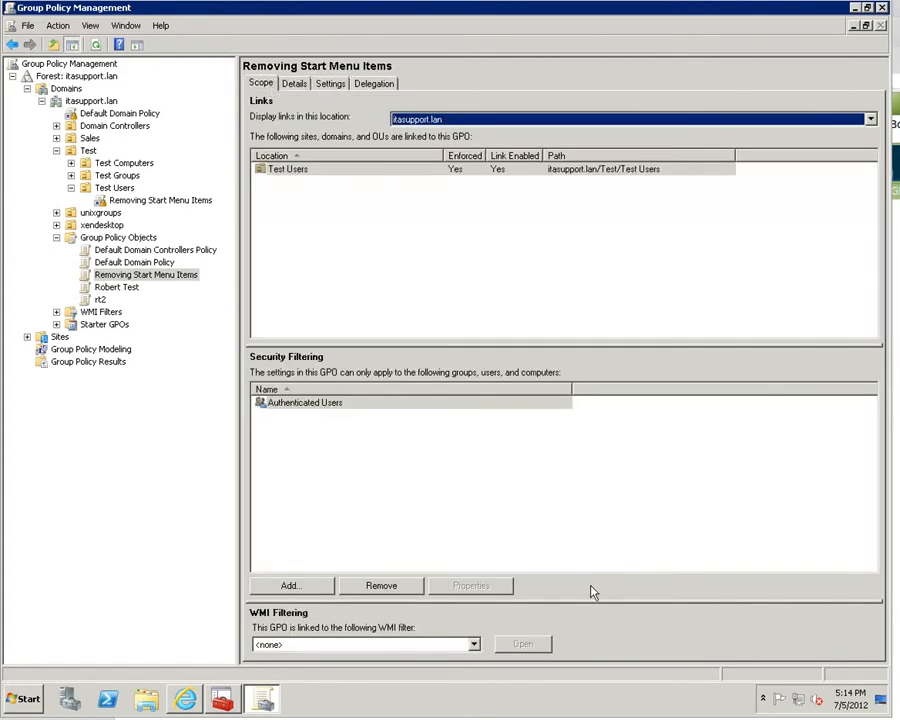
right_click(738, 718)
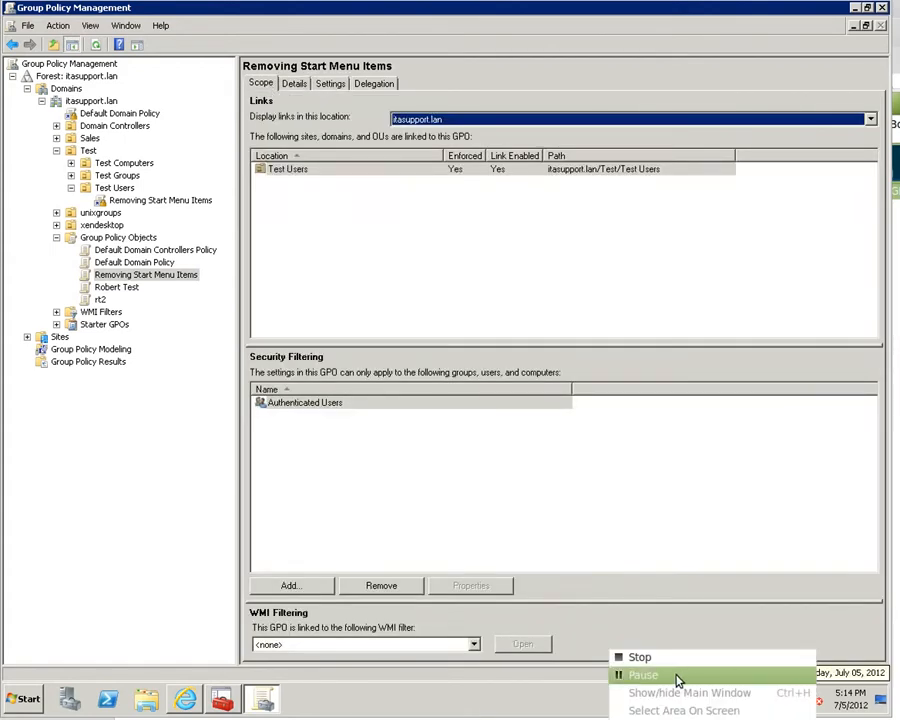
click(625, 674)
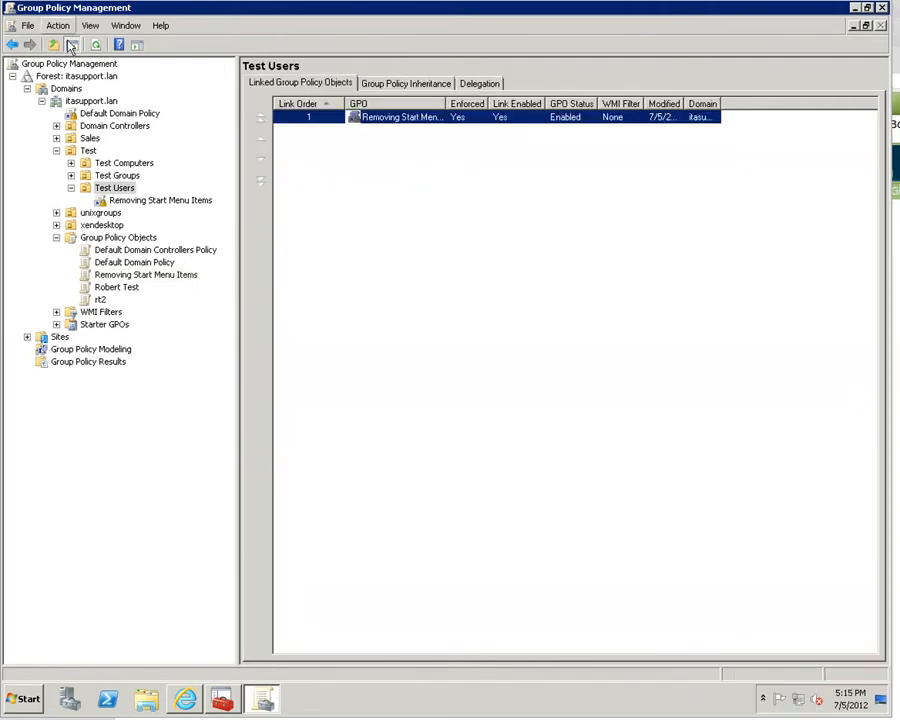
- Check the policies inherited by Test Users on its Group Policy Inheritance tab
click(185, 202)
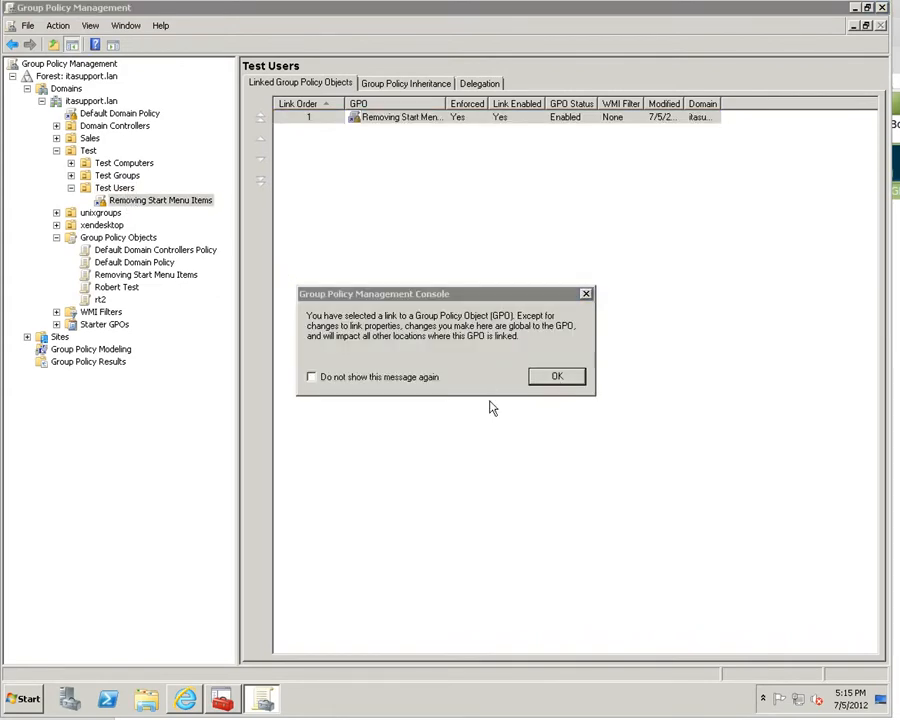
click(558, 375)
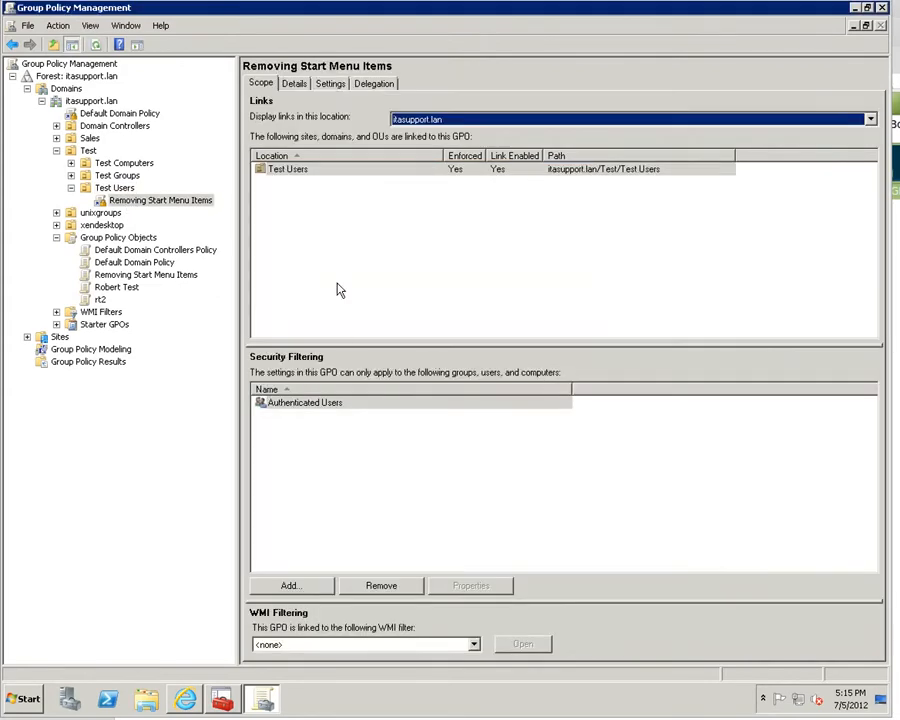
click(121, 189)
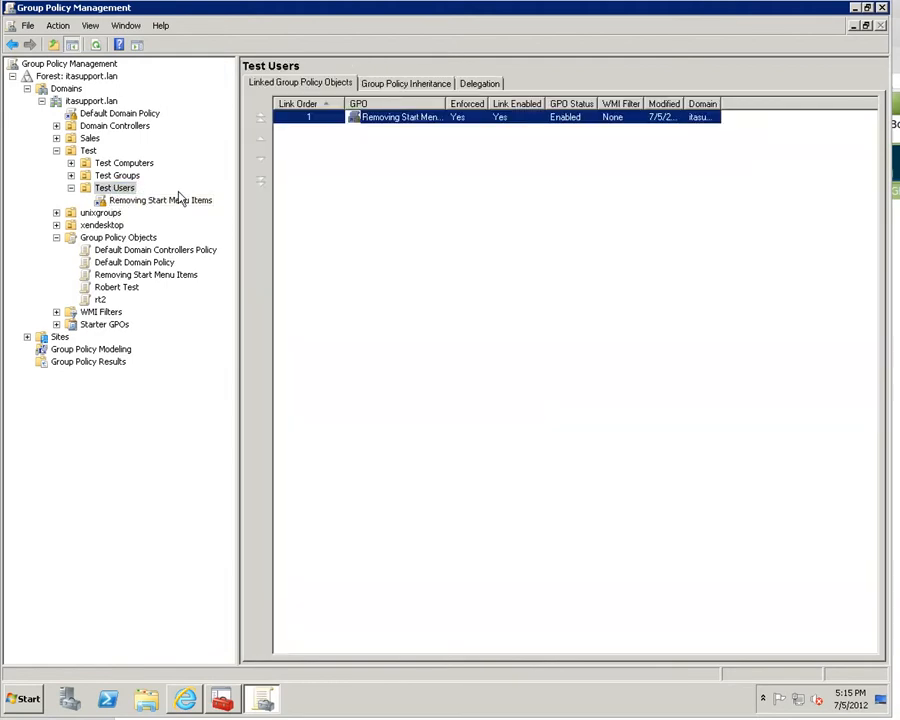
click(425, 88)
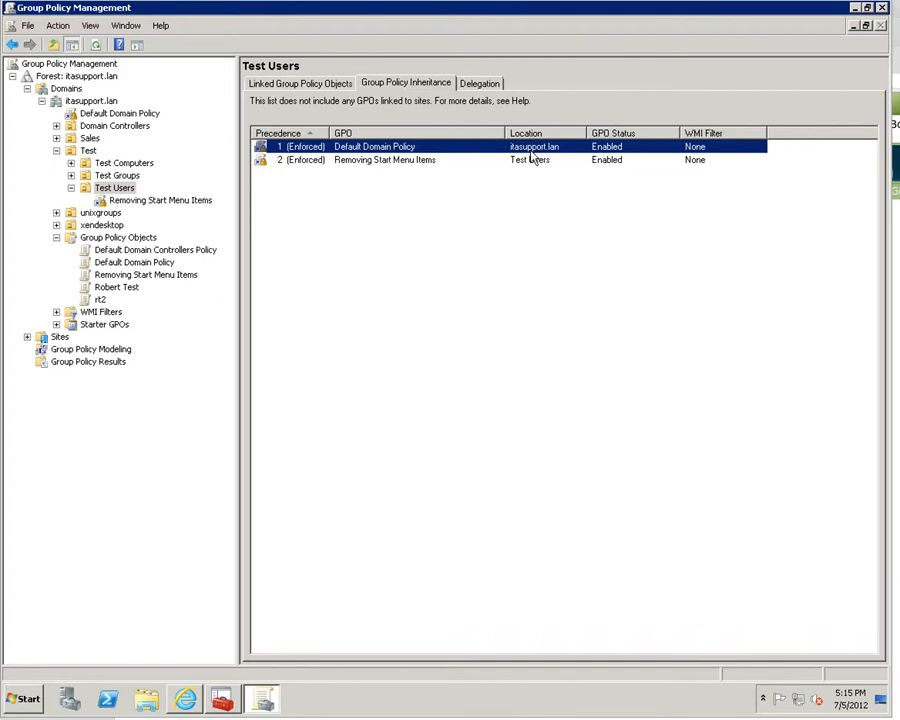
- Reselect the Removing Start Menu Items link to confirm its enforced, enabled scope
click(166, 203)
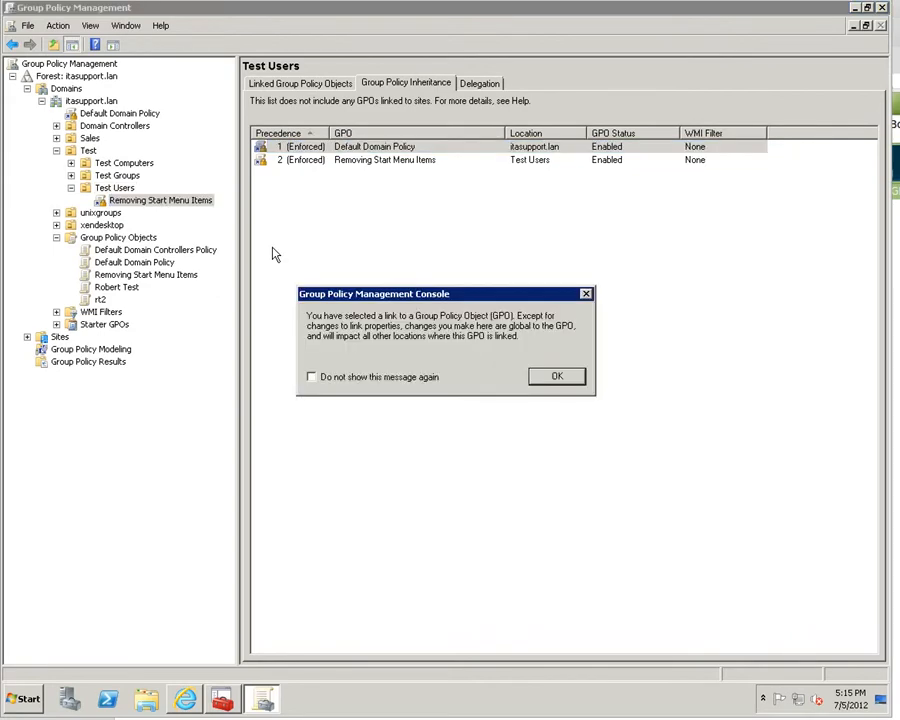
click(555, 377)
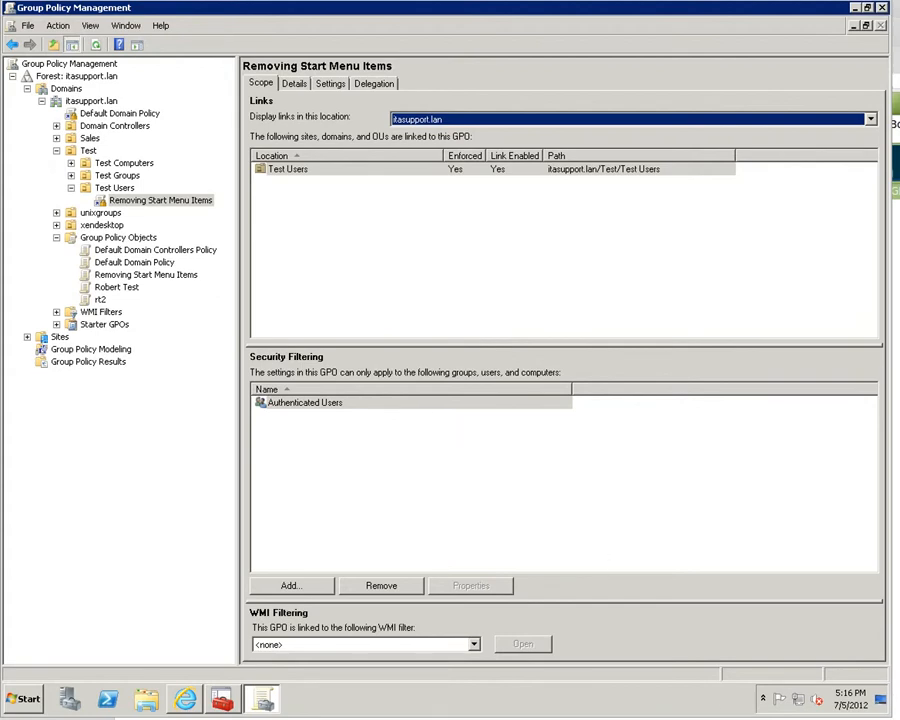
right_click(818, 700)
click(679, 675)
click(10, 702)
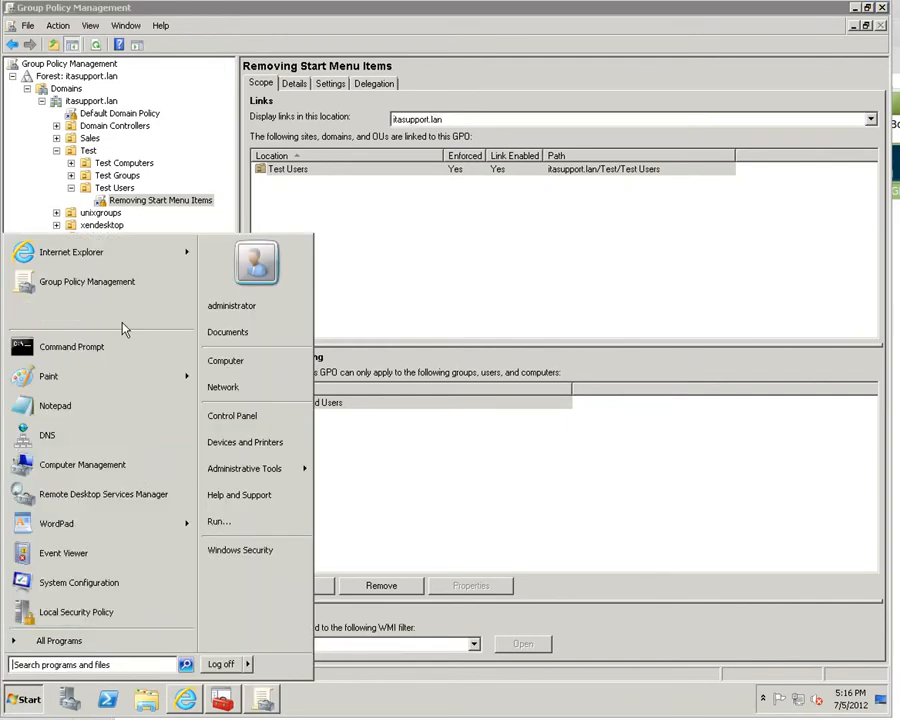
click(141, 320)
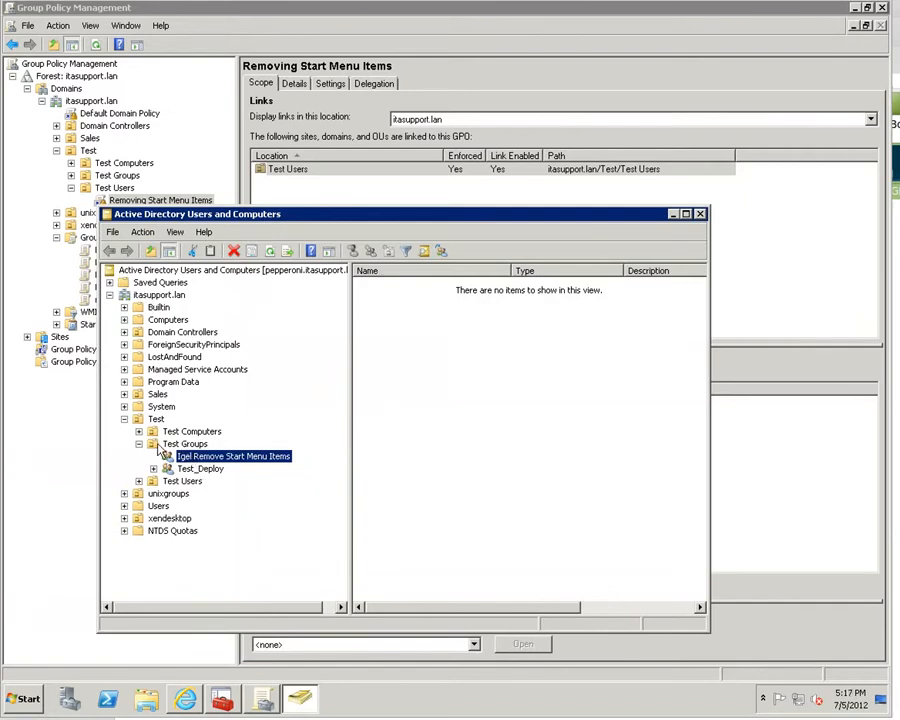
click(124, 419)
click(124, 419)
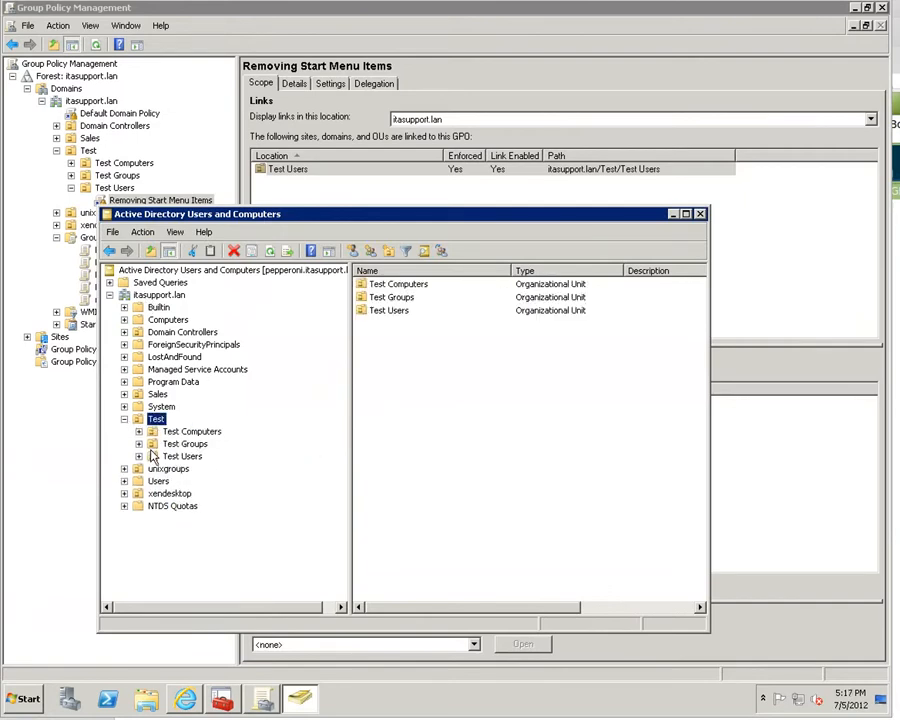
click(182, 443)
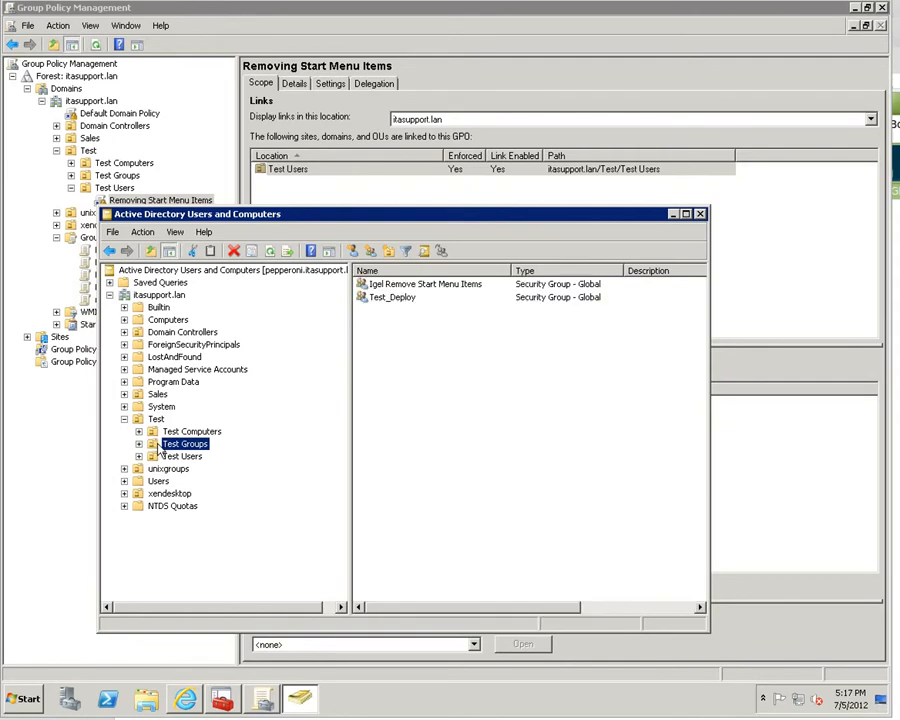
double_click(462, 285)
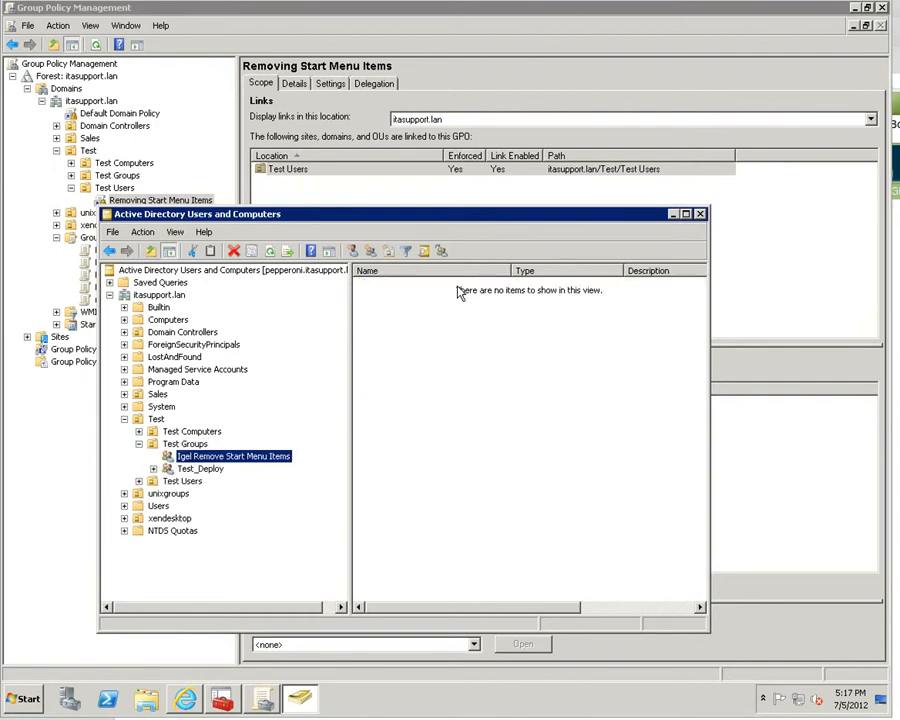
click(234, 457)
click(234, 457)
right_click(236, 459)
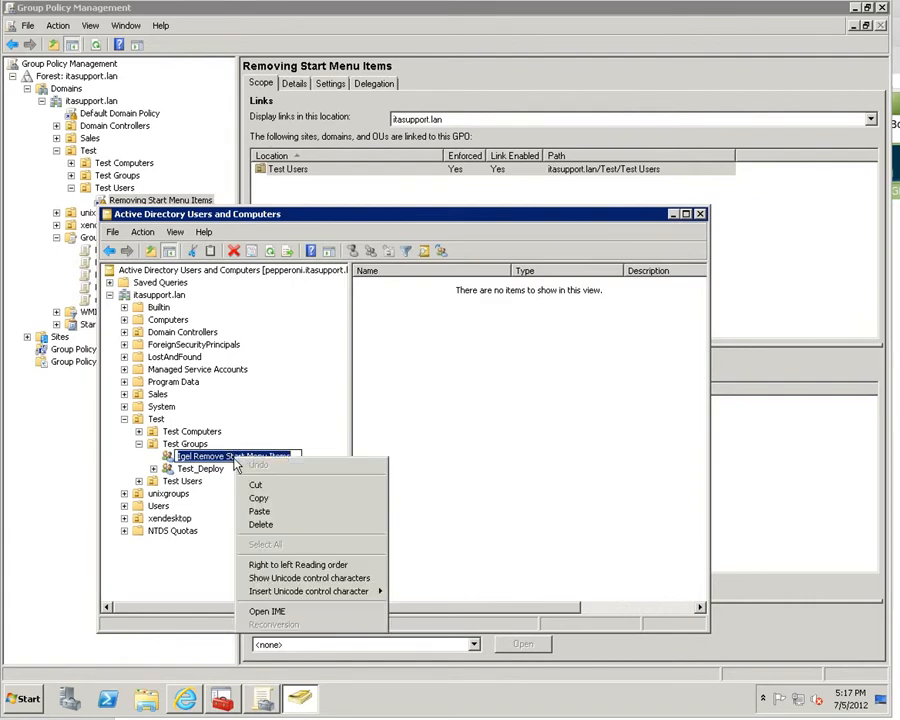
click(177, 456)
right_click(170, 460)
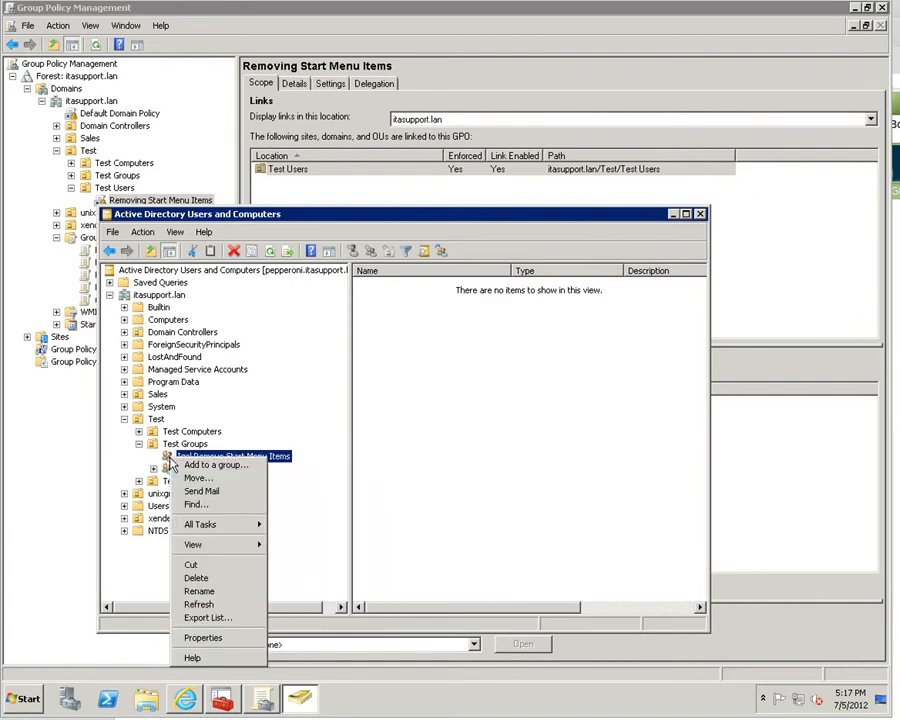
click(216, 635)
click(377, 285)
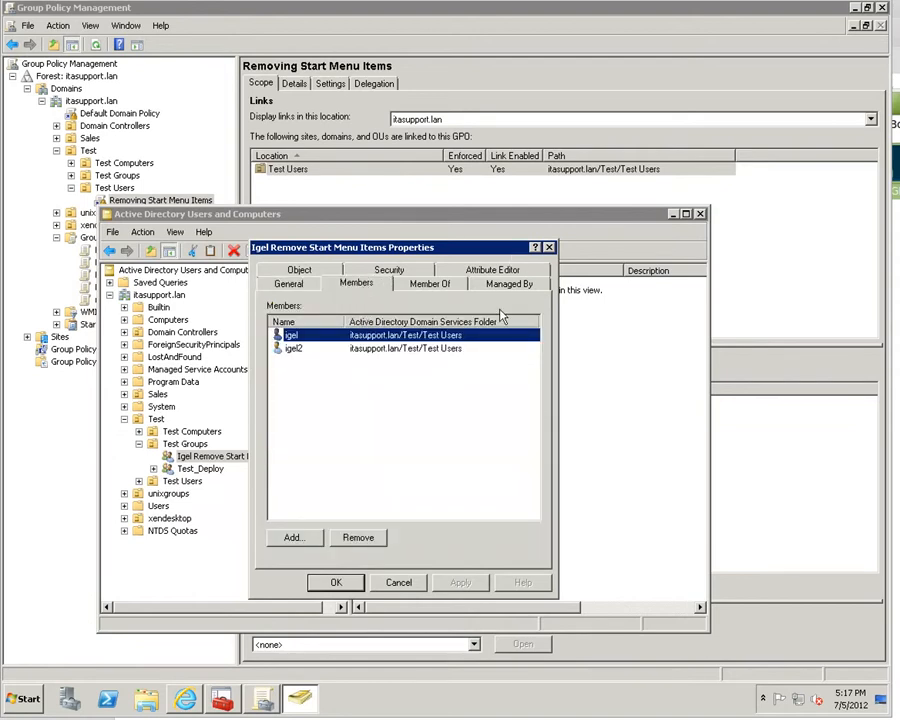
click(341, 579)
click(700, 214)
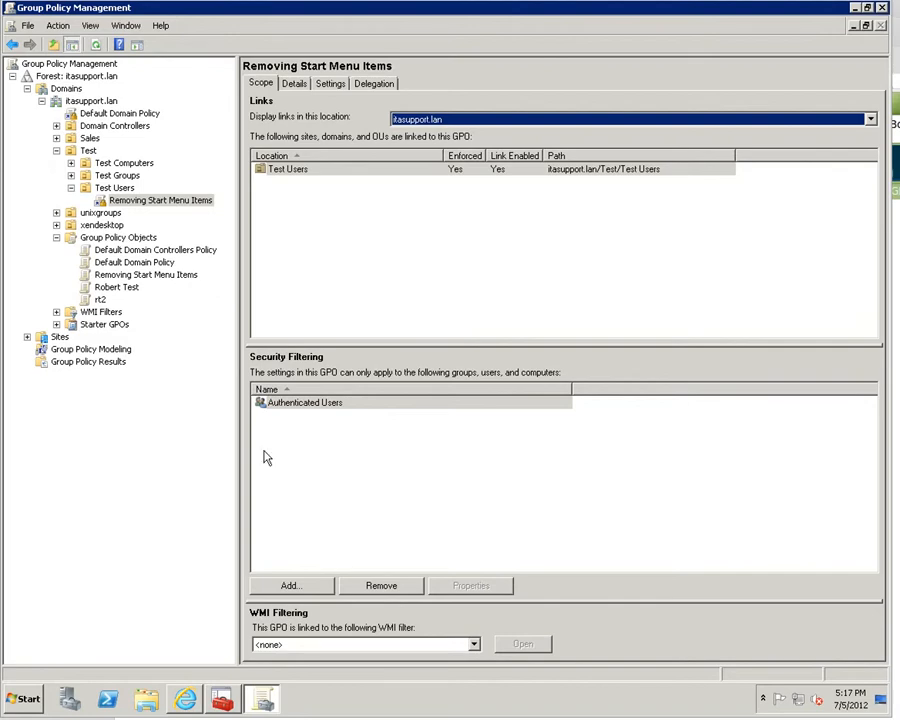
- Remove Authenticated Users from the GPO's security filtering
click(352, 403)
click(380, 585)
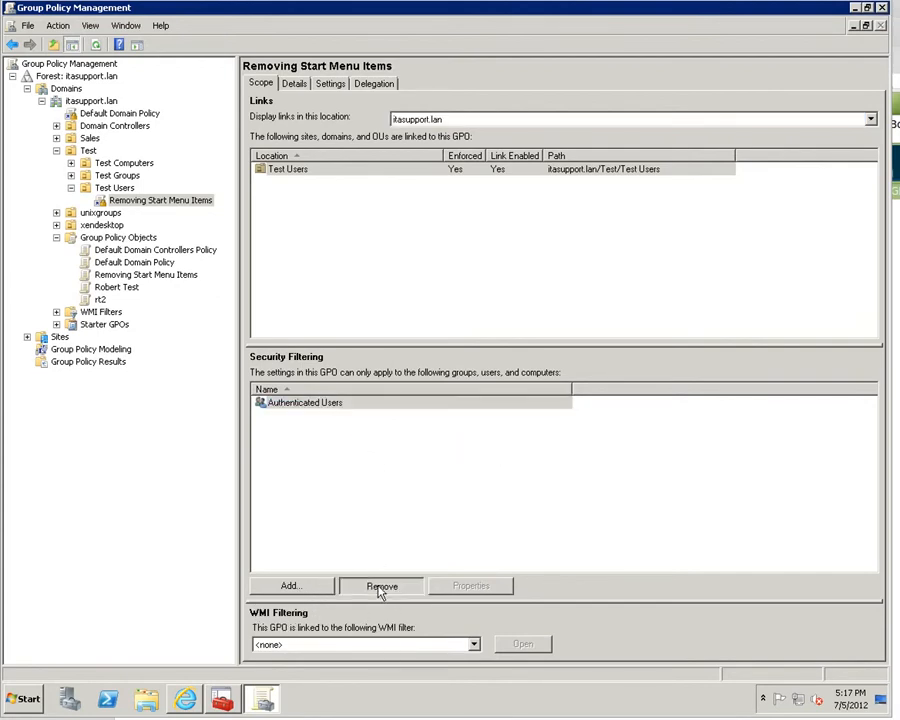
click(471, 382)
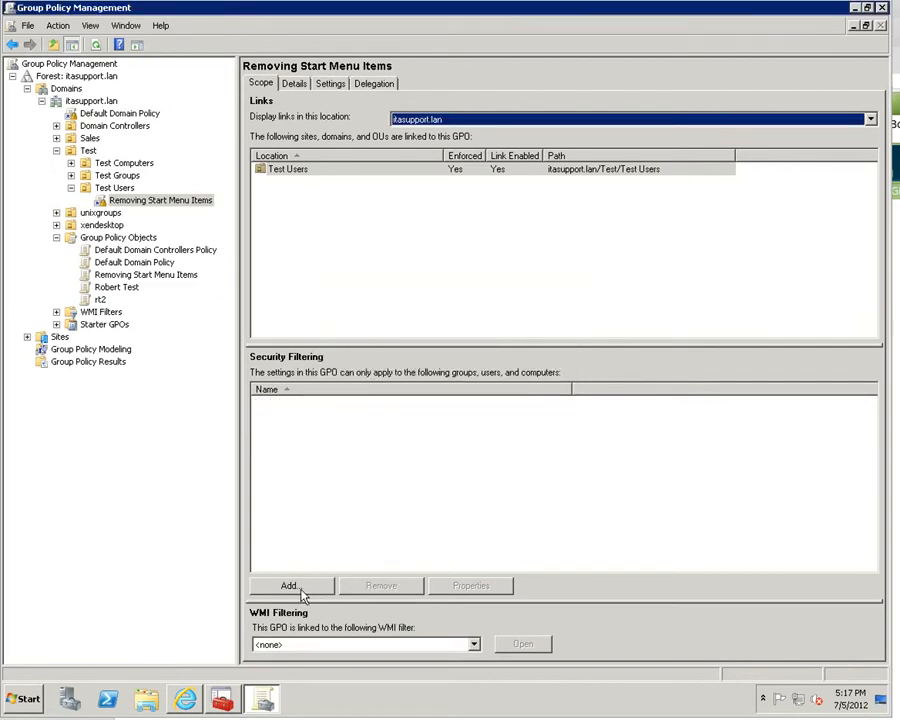
- Add the Igel Remove Start Menu Items group to the security filtering
click(290, 585)
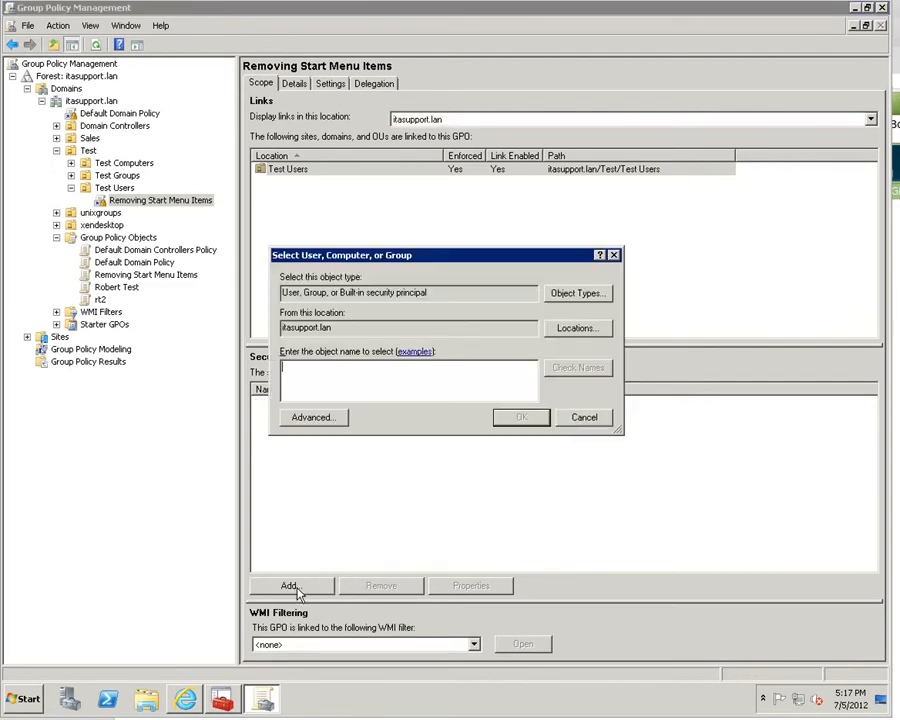
click(298, 417)
click(632, 379)
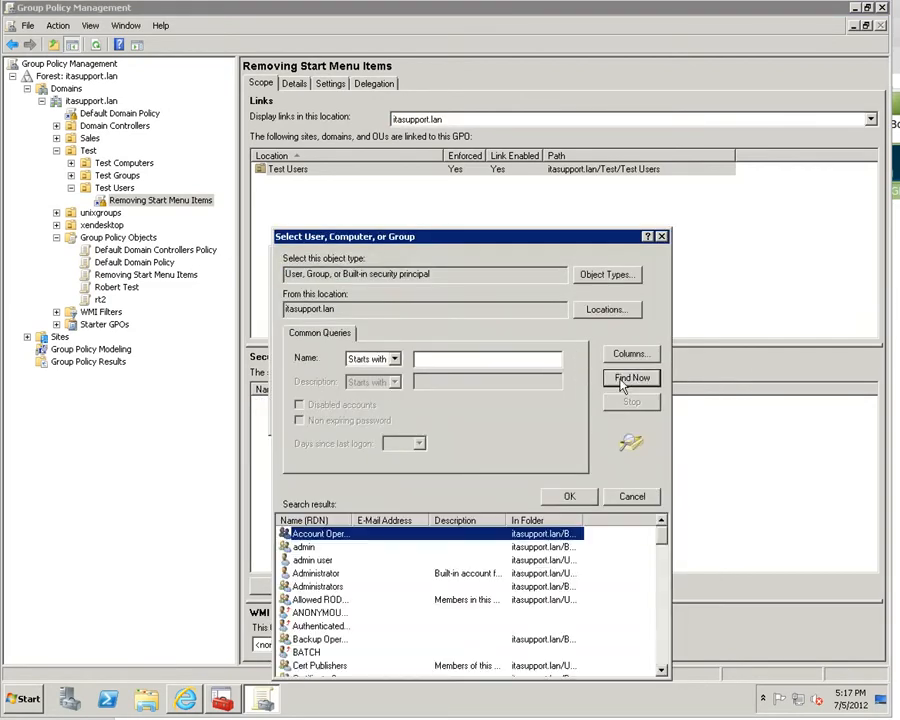
scroll(548, 557, down, 10)
scroll(548, 557, down, 10)
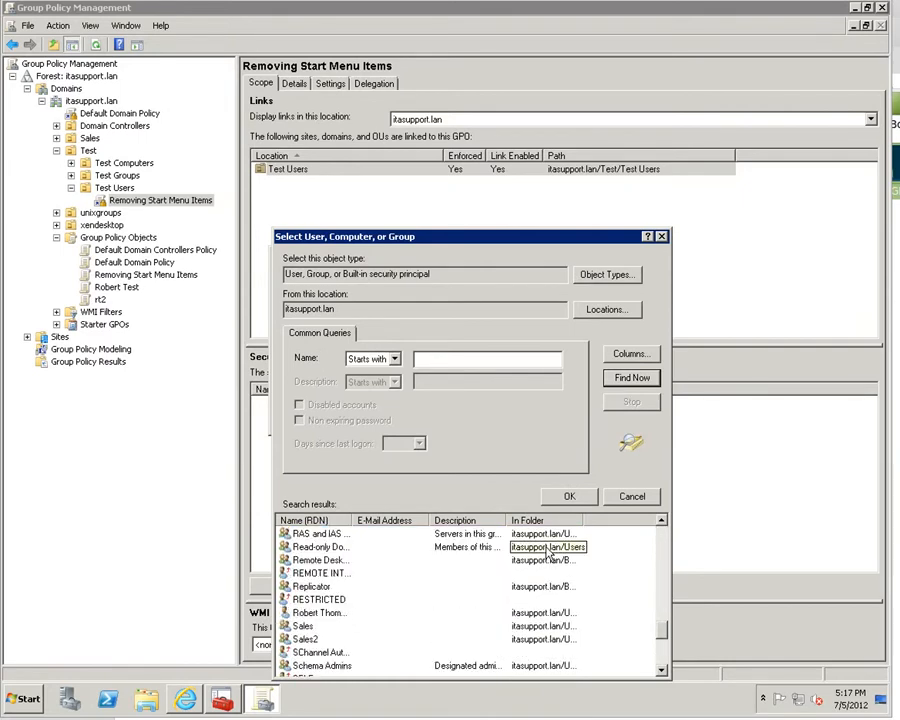
scroll(545, 549, up, 10)
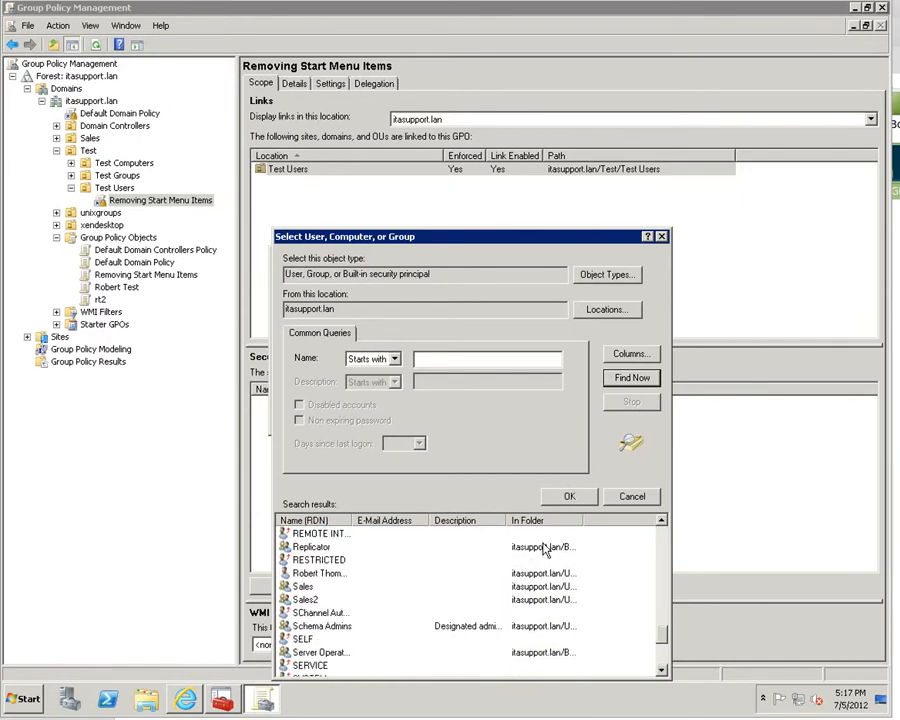
scroll(545, 551, up, 2)
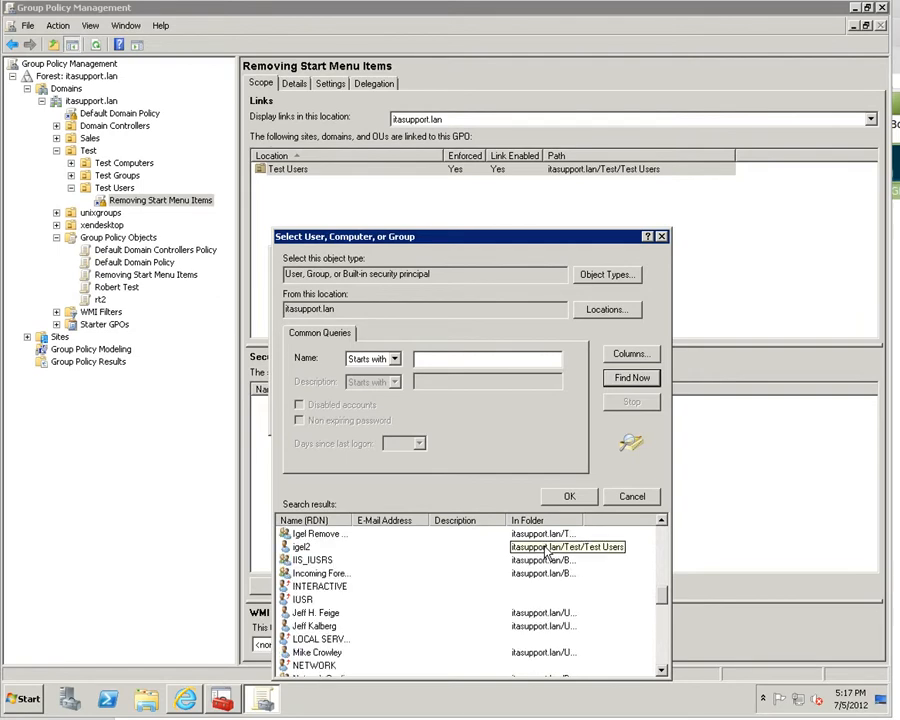
click(332, 534)
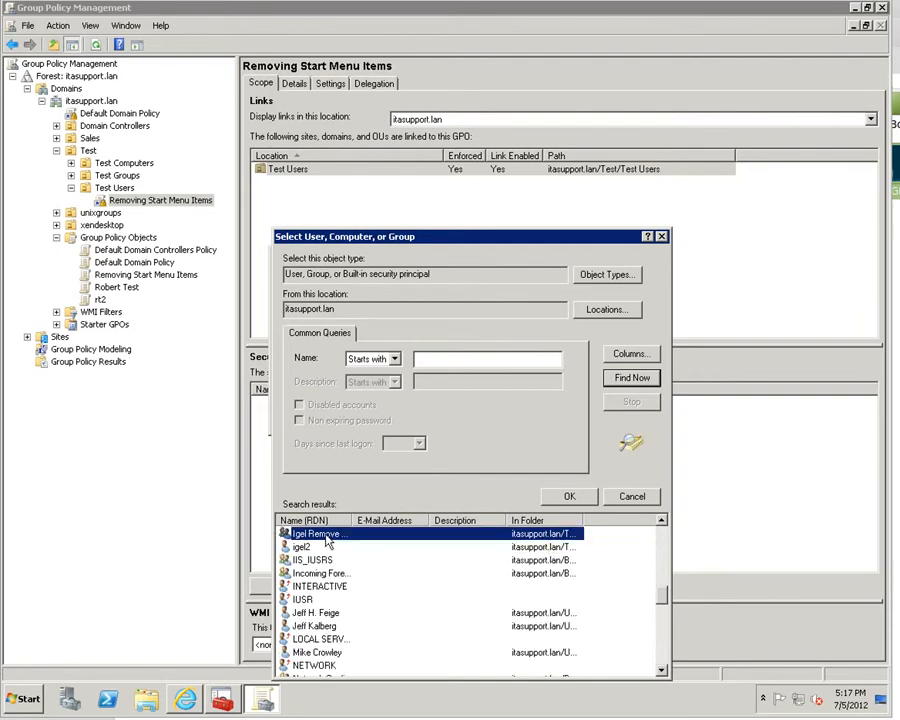
click(569, 496)
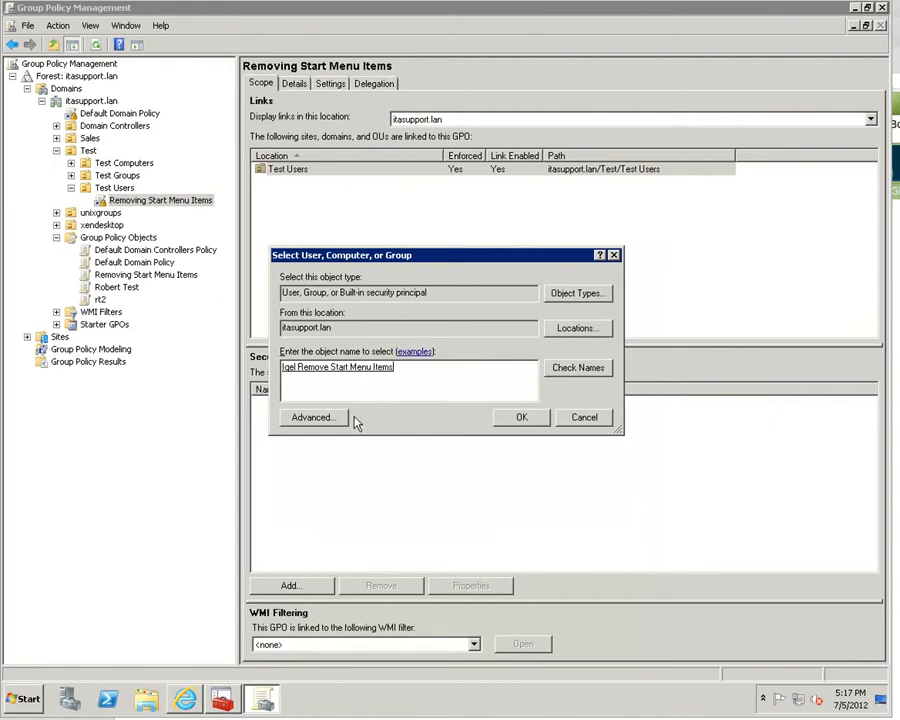
click(522, 420)
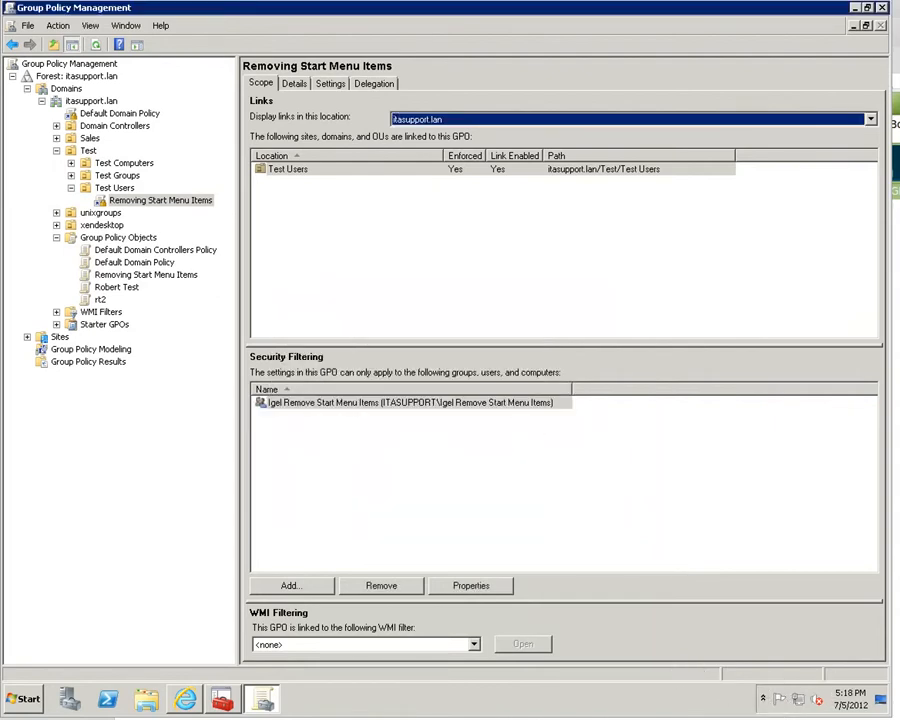
right_click(817, 699)
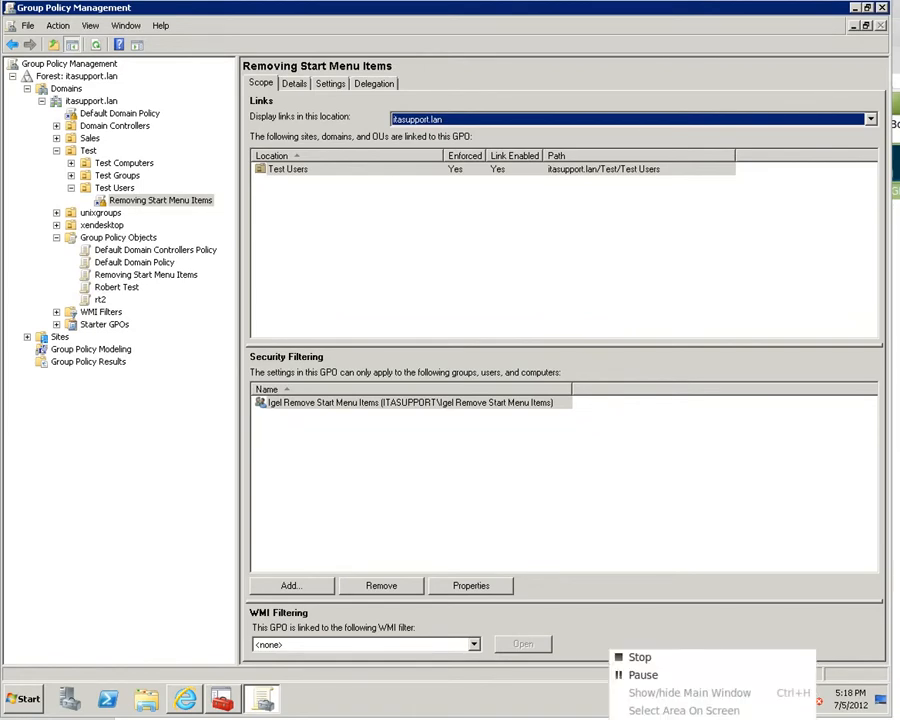
click(680, 675)
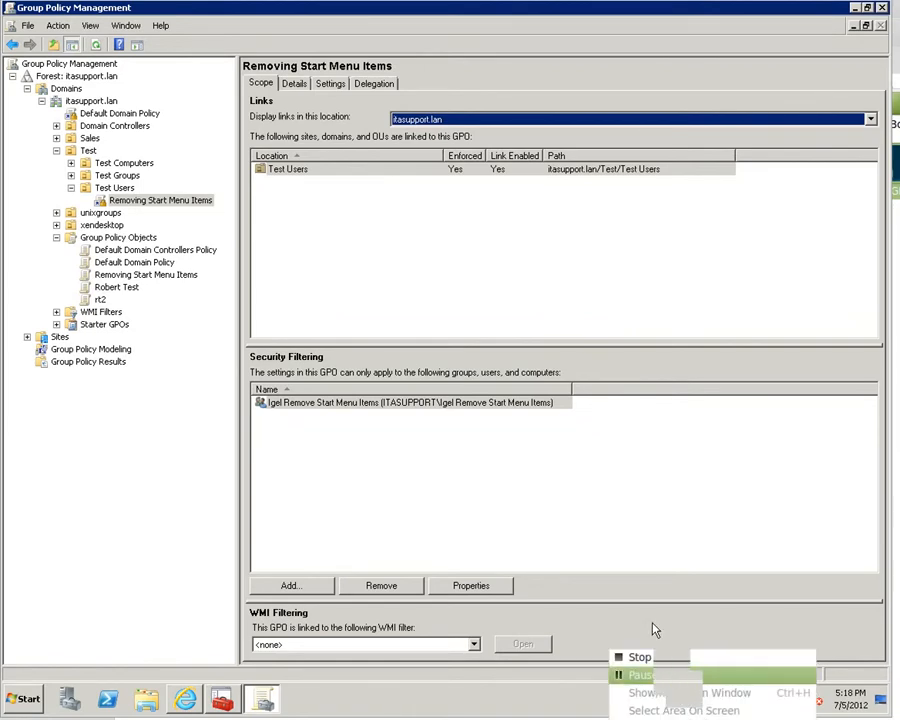
- Close Group Policy Management and its Editor, then view the XP client's emptied Start menu
click(884, 10)
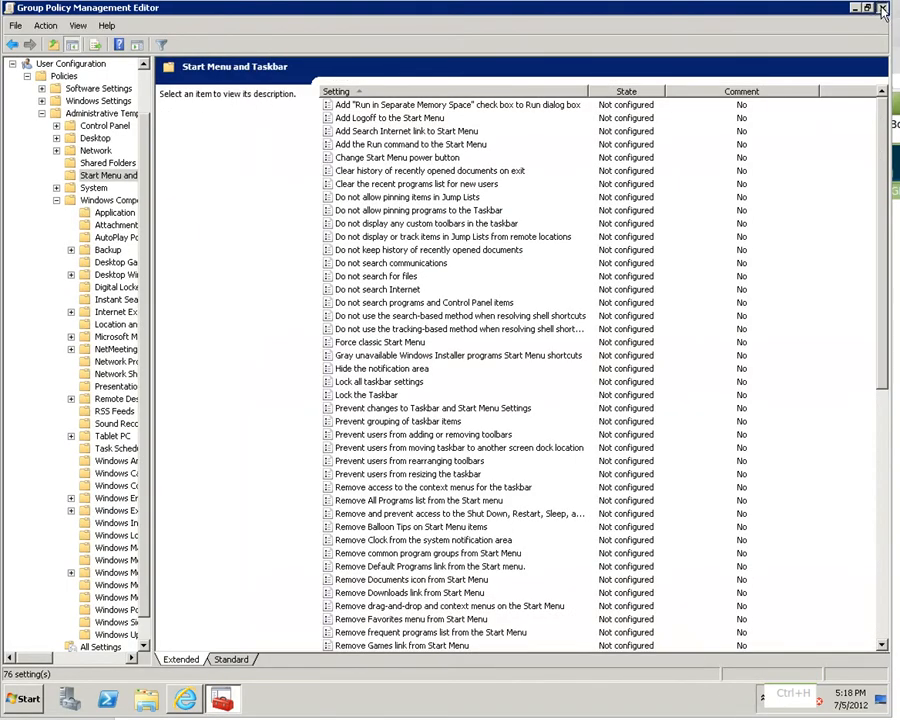
click(884, 10)
right_click(812, 718)
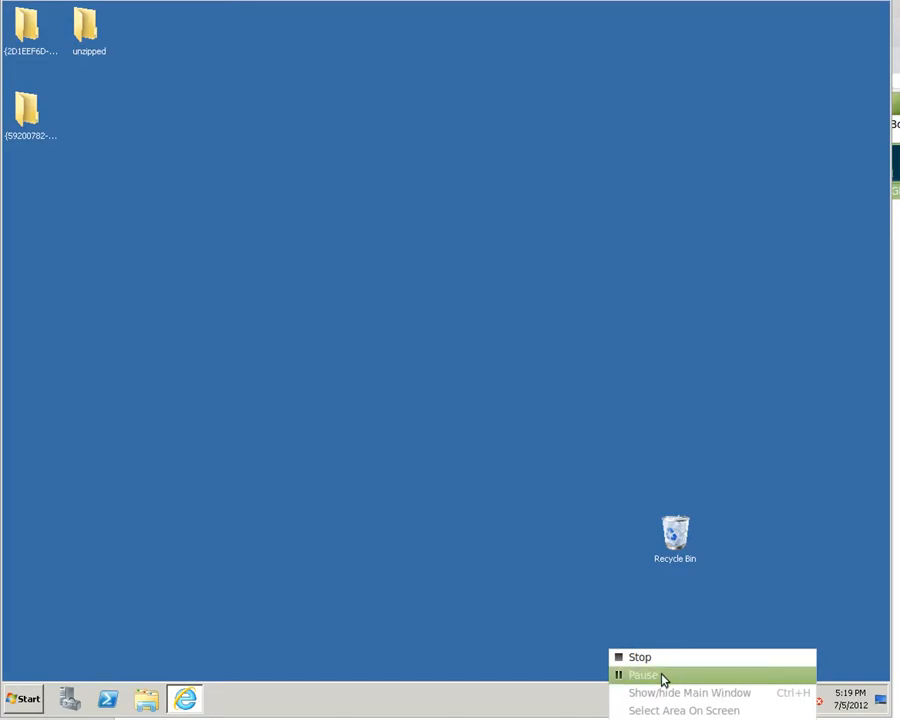
click(654, 659)
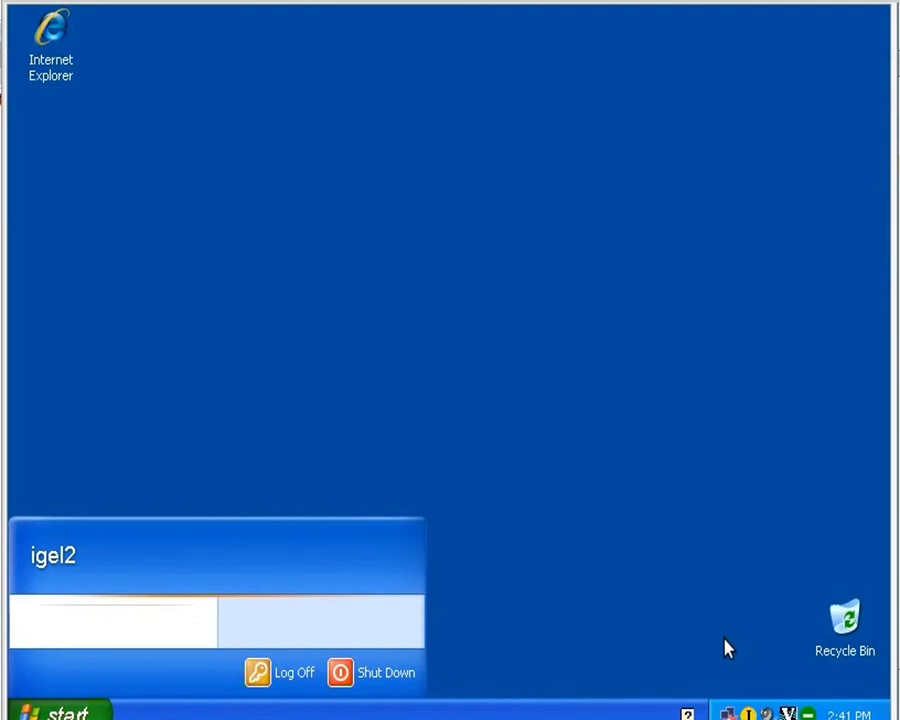
right_click(735, 719)
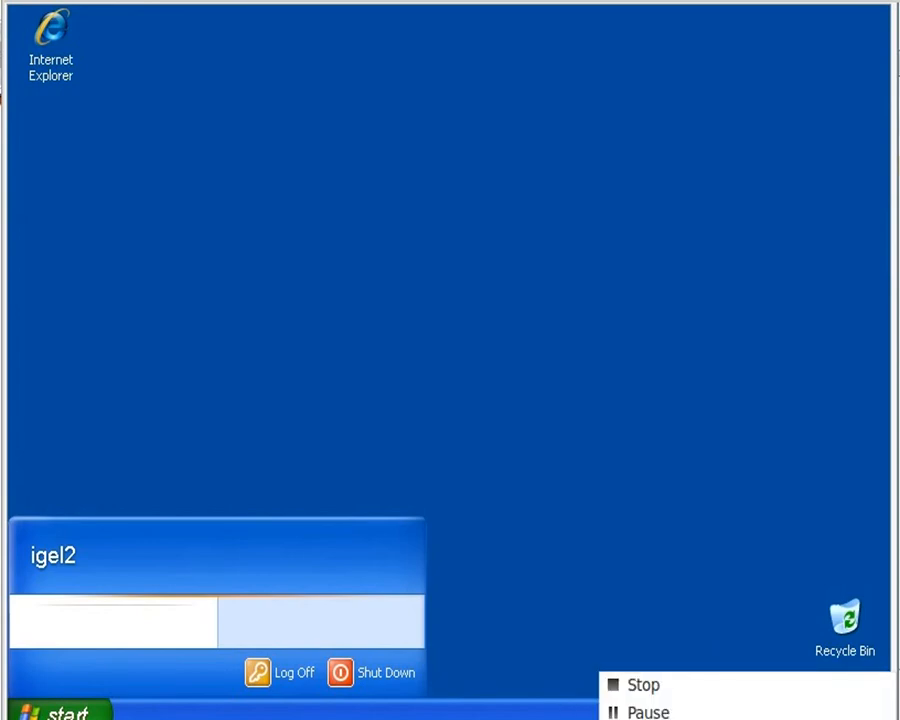